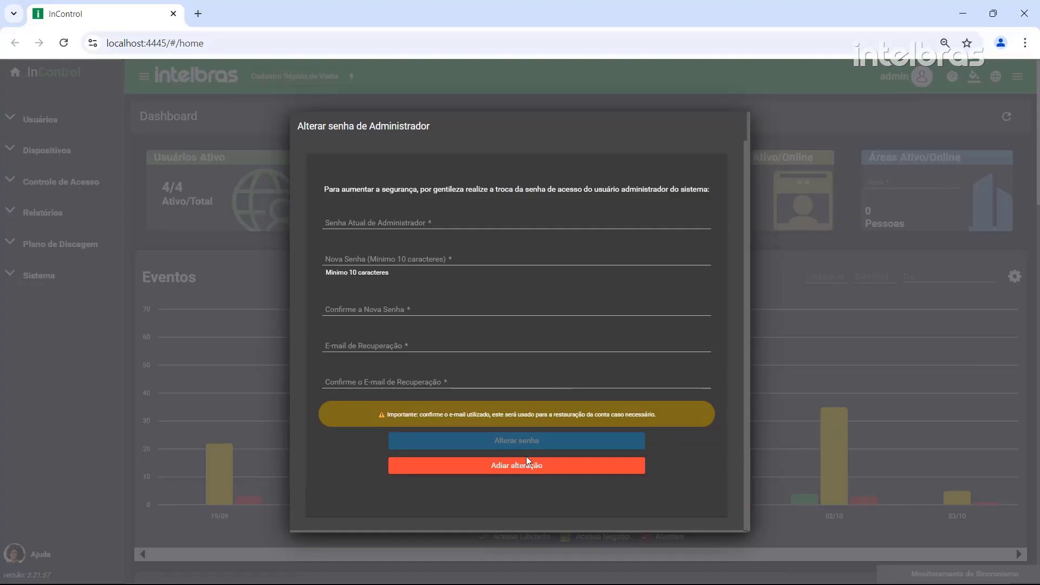
Postpone the password change and start a quick visit registration at its credential step
left_click(526, 463)
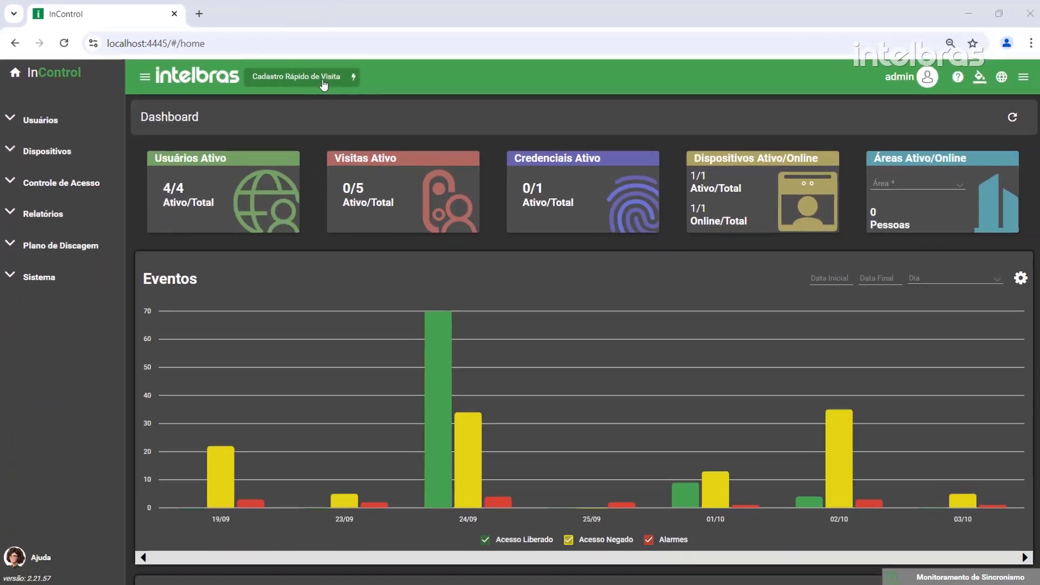
left_click(527, 130)
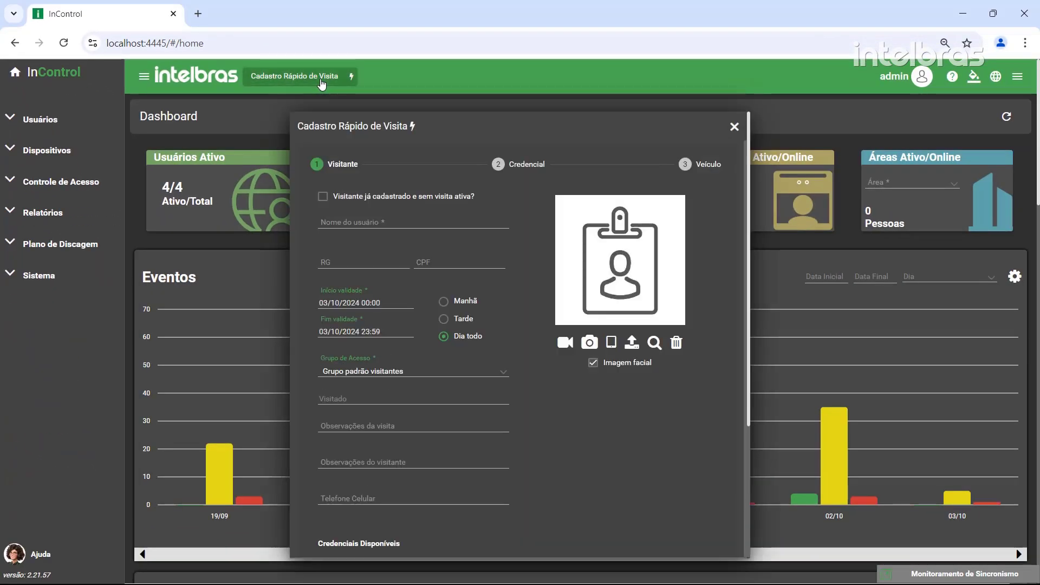
left_click(526, 164)
Pick Visitante credential level, view the type choices, reach the vehicle step, and close without saving
left_click(691, 214)
left_click(474, 284)
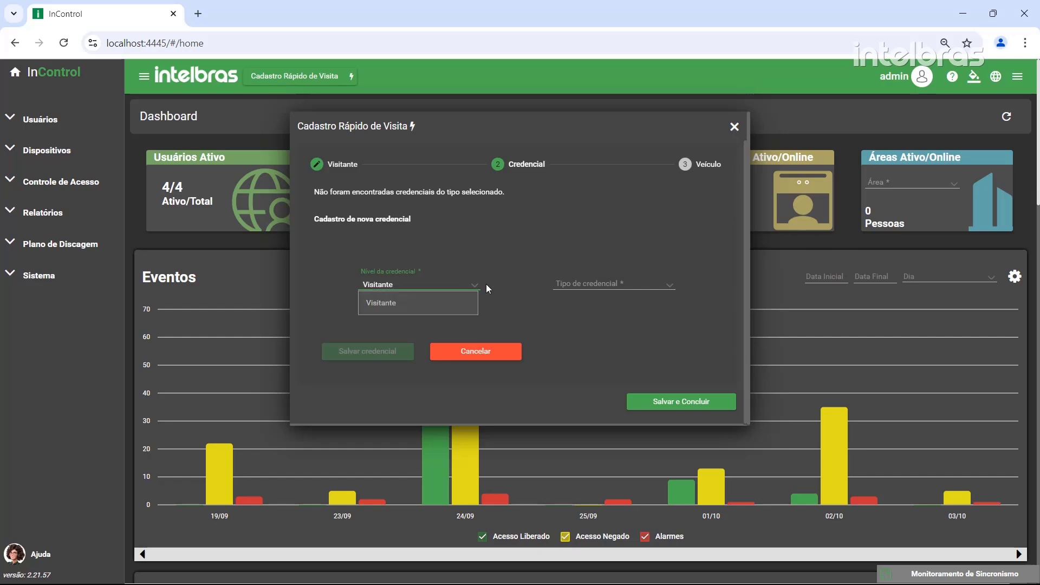
left_click(668, 285)
left_click(699, 164)
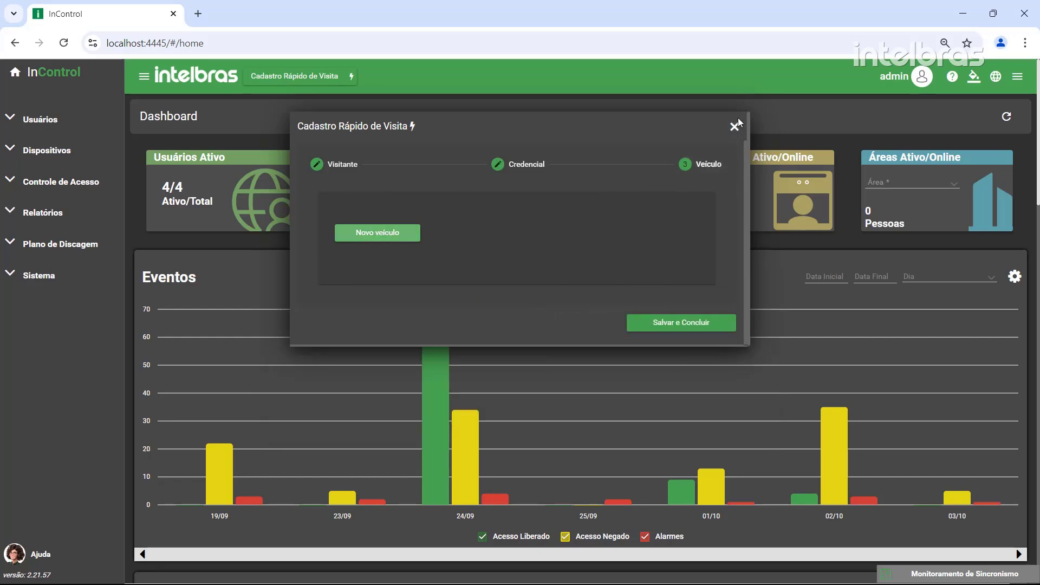
left_click(734, 126)
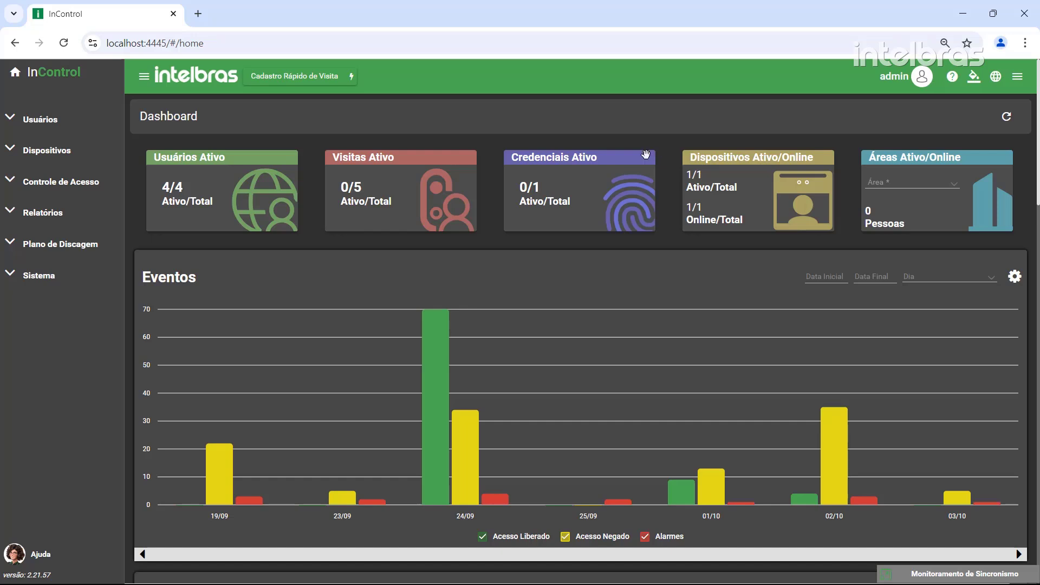
Review the Funcionalidades tab in Sistema > Configurações, then open the still-empty Usuários > Visitas list
left_click(47, 284)
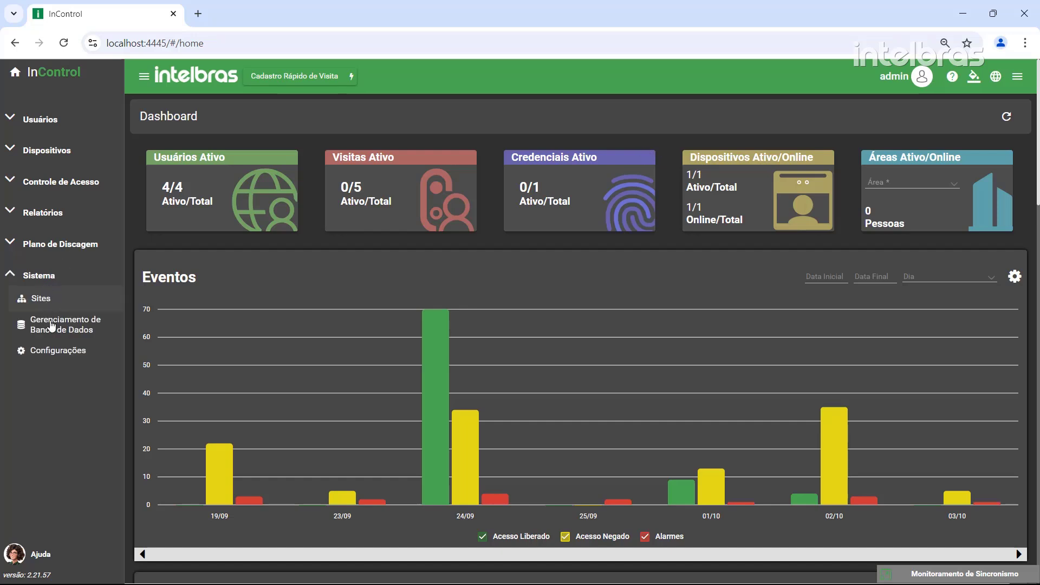
left_click(64, 353)
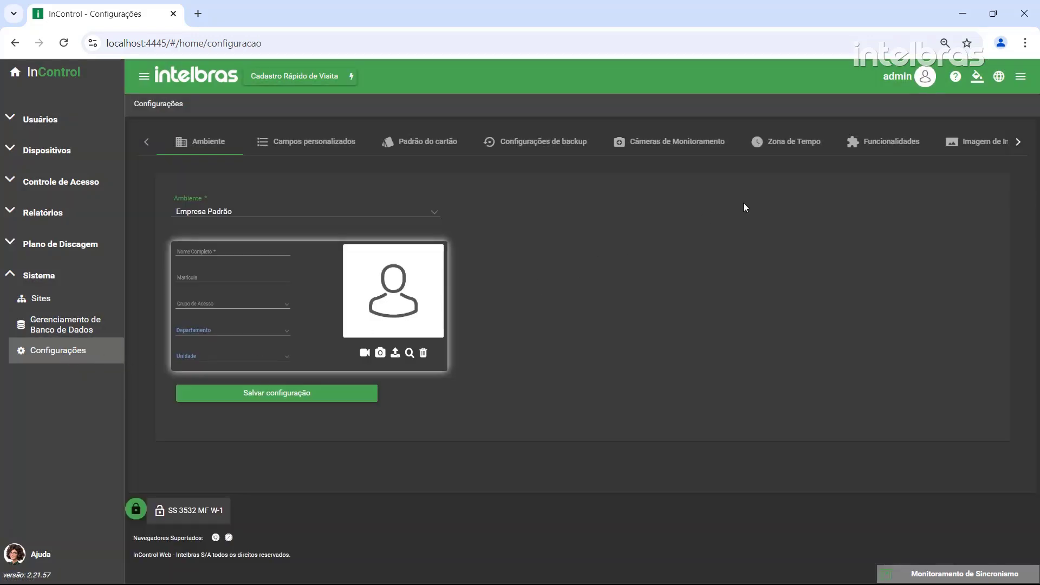
left_click(883, 144)
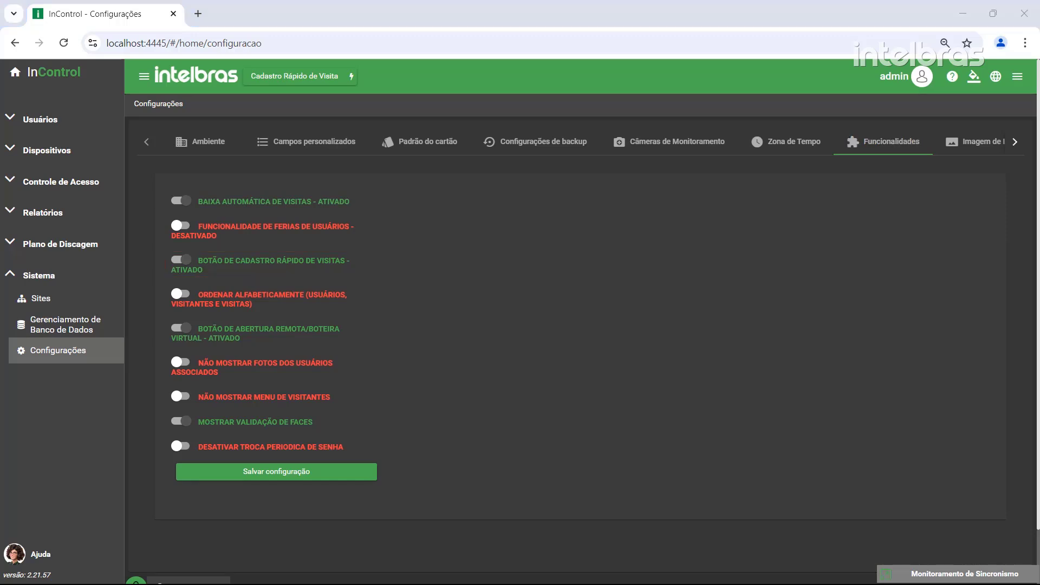
left_click(26, 123)
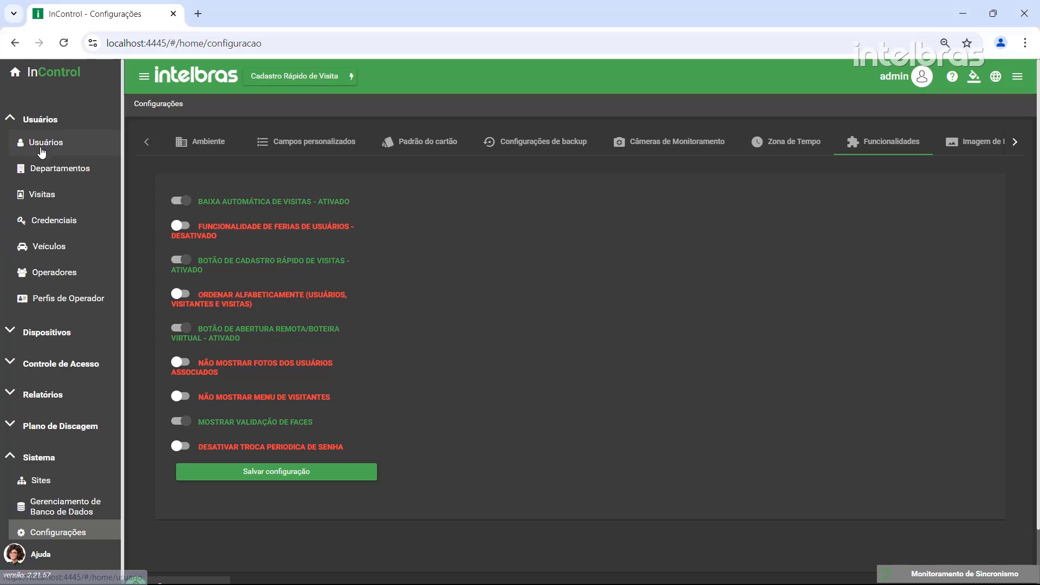
left_click(39, 195)
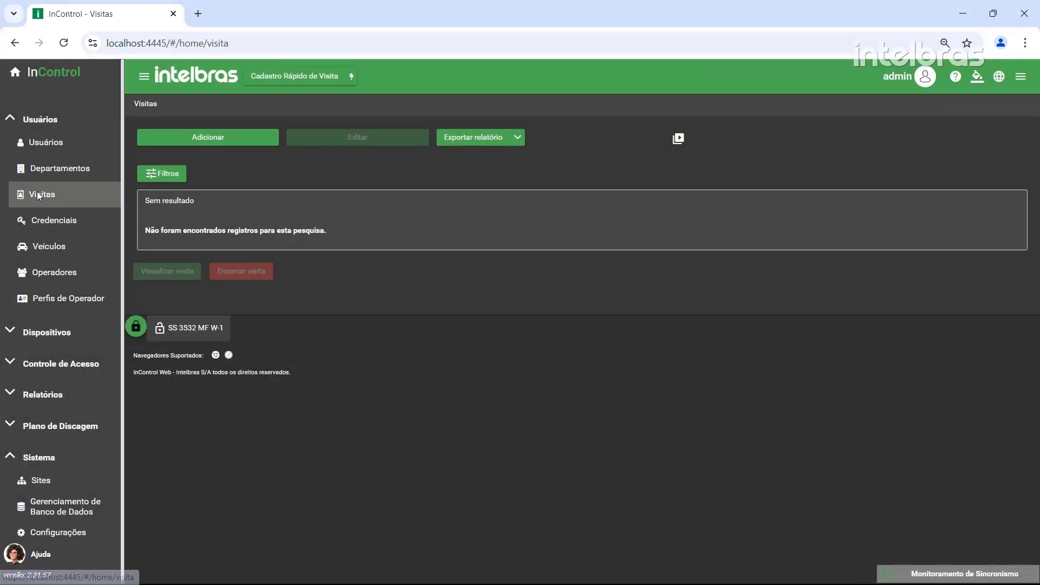
Add a new visit with 'Visitante já cadastrado e sem visita ativa?' ticked, trying a name search, then clearing it
left_click(208, 141)
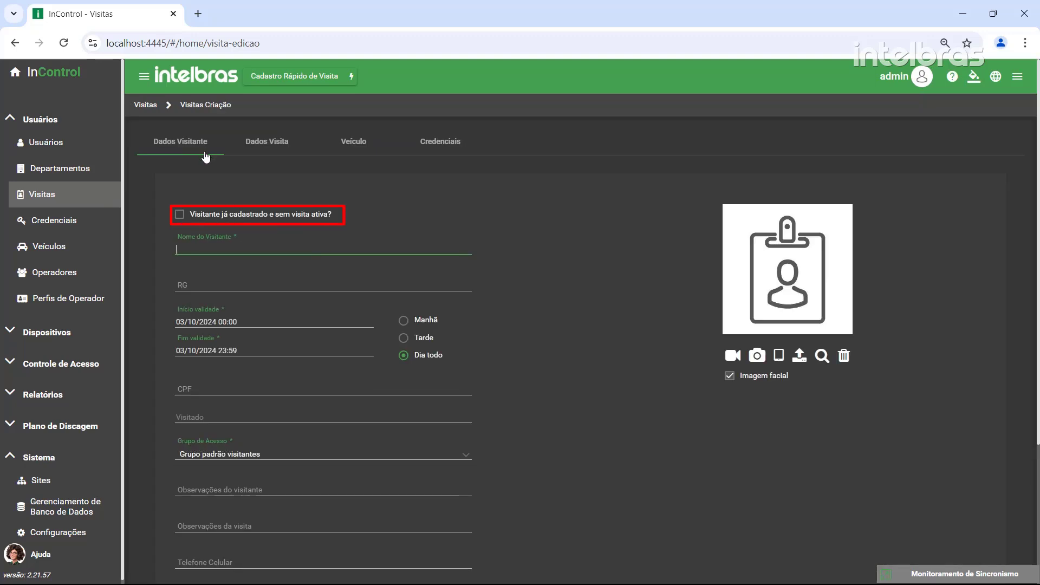
left_click(180, 219)
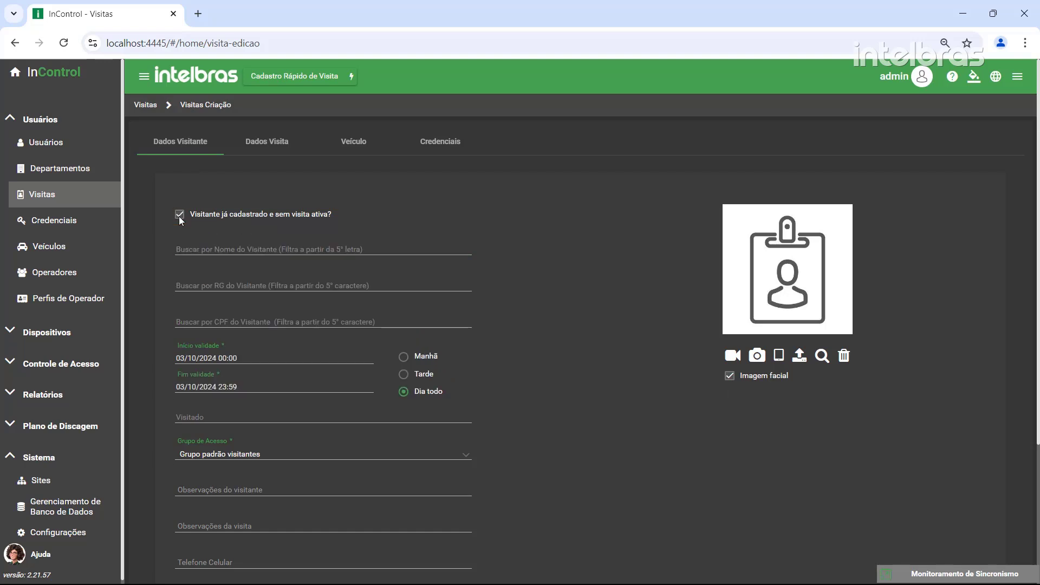
left_click(193, 248)
type("Luc")
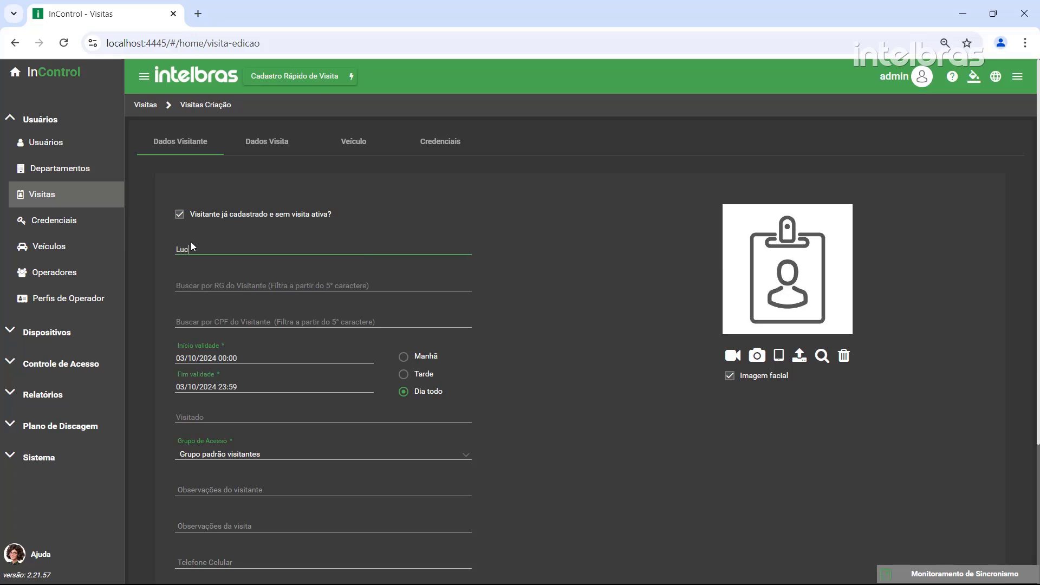
type("as")
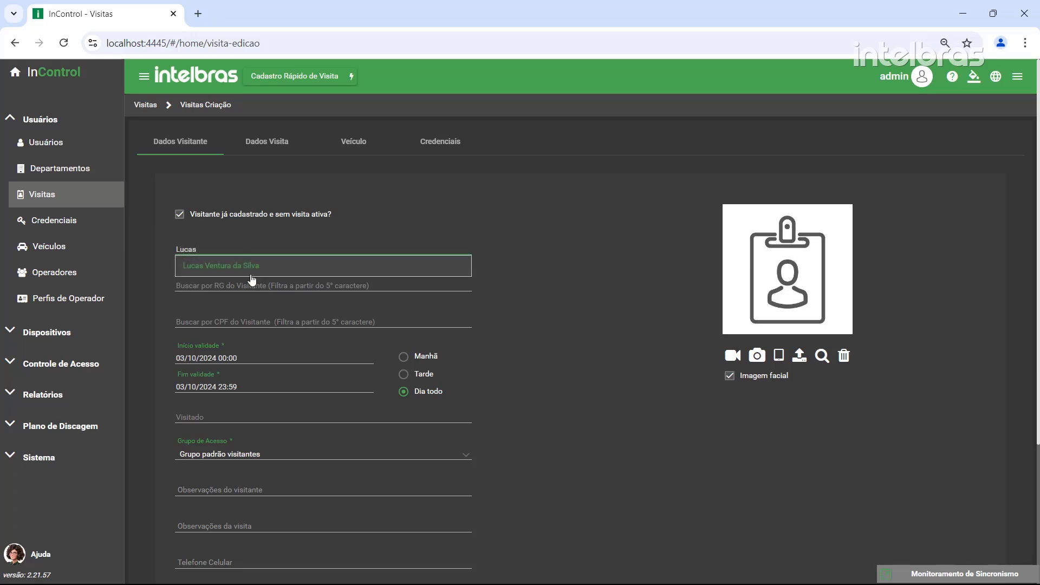
left_click(262, 283)
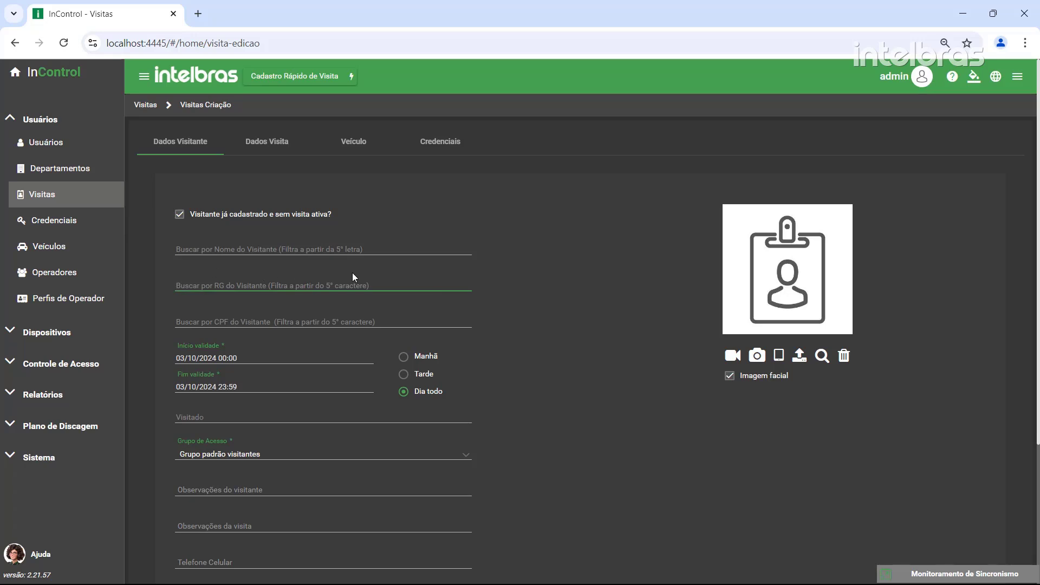
Switch to a brand-new visitor and enter the visitor's full name and RG number
left_click(179, 214)
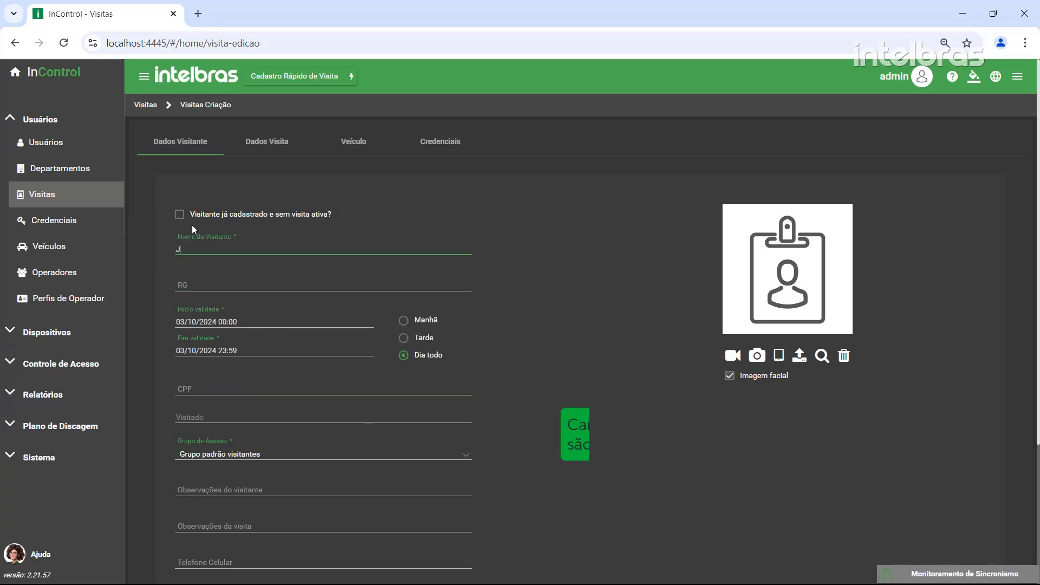
key("Tab")
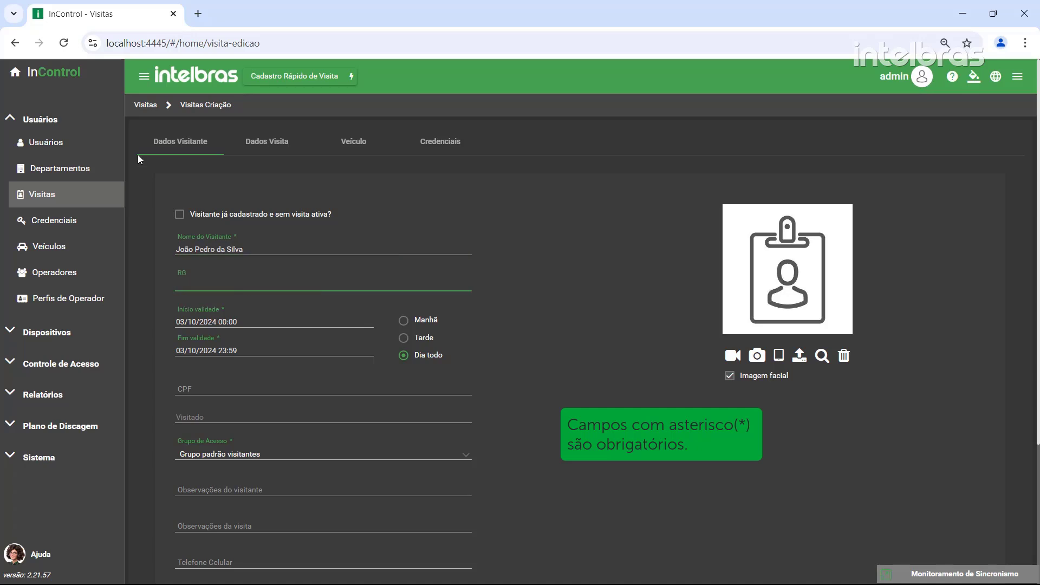
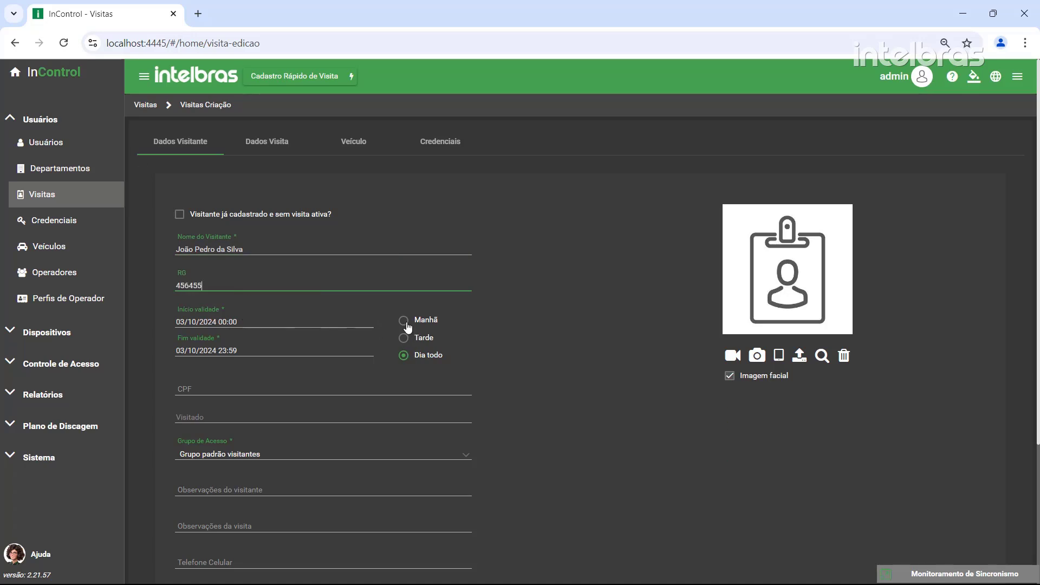
Restrict the visit to the Tarde period (12:00–18:00) and choose the suggested host as person visited
left_click(404, 337)
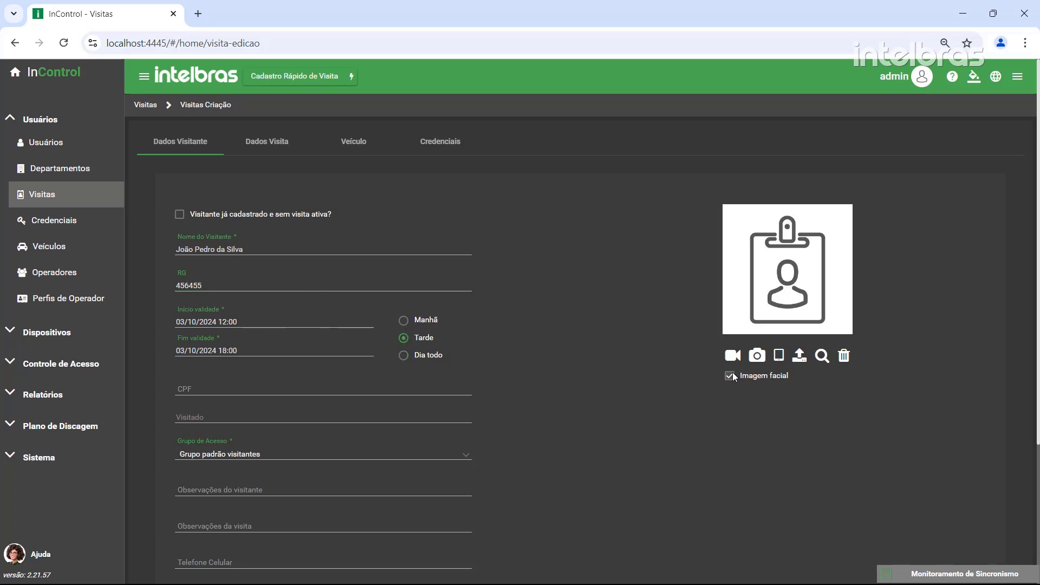
left_click(230, 385)
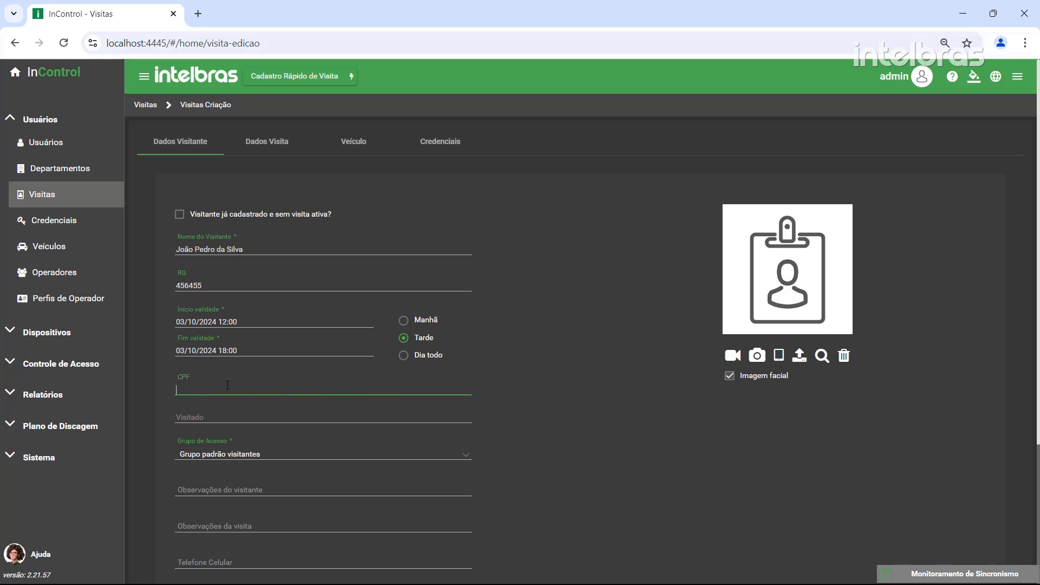
left_click(202, 422)
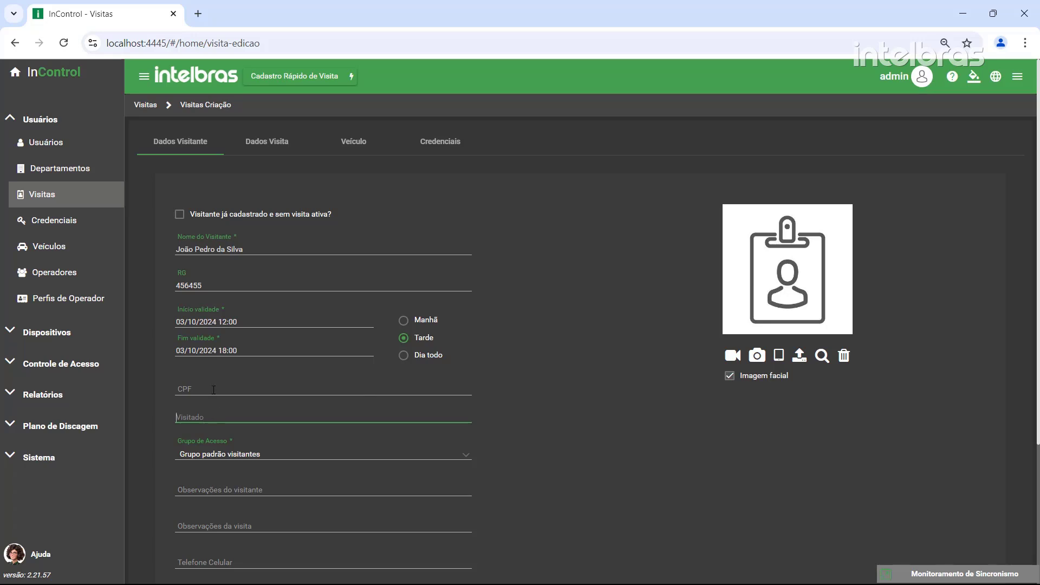
type("Ana")
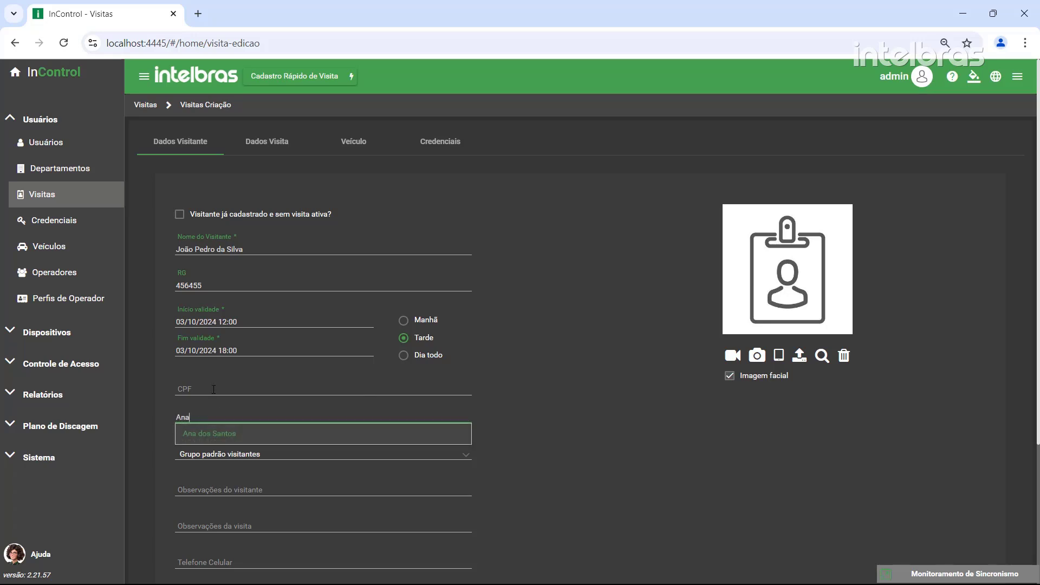
left_click(225, 437)
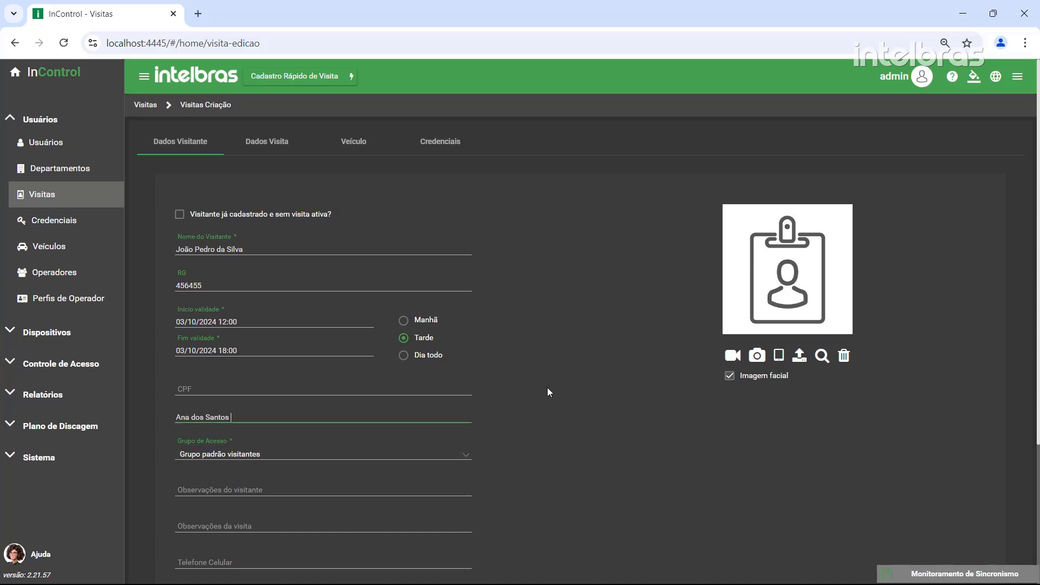
Keep Grupo padrão visitantes as the access group and leave both observation fields empty
left_click(299, 457)
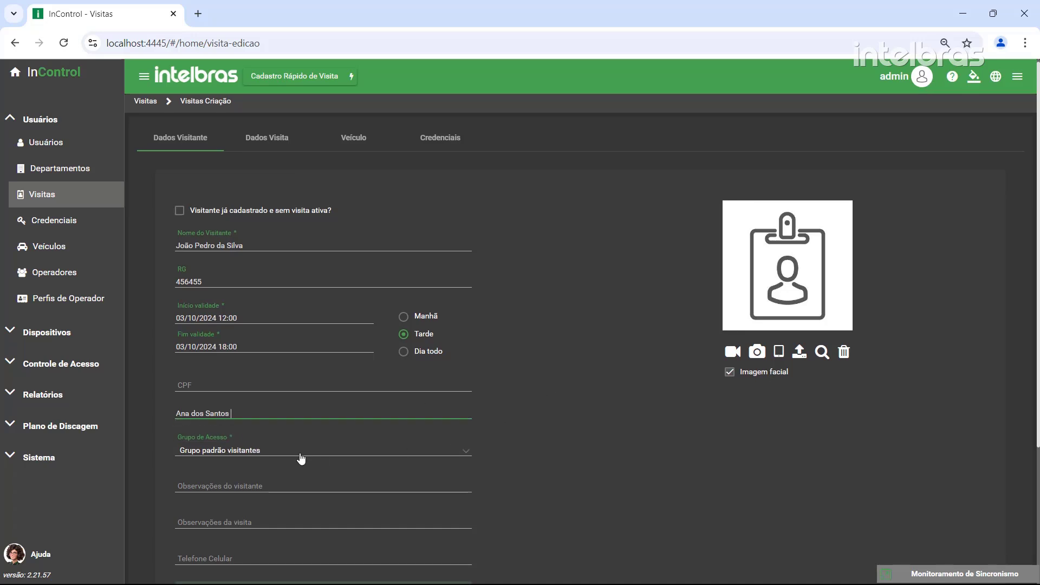
scroll(299, 457, "down", 3)
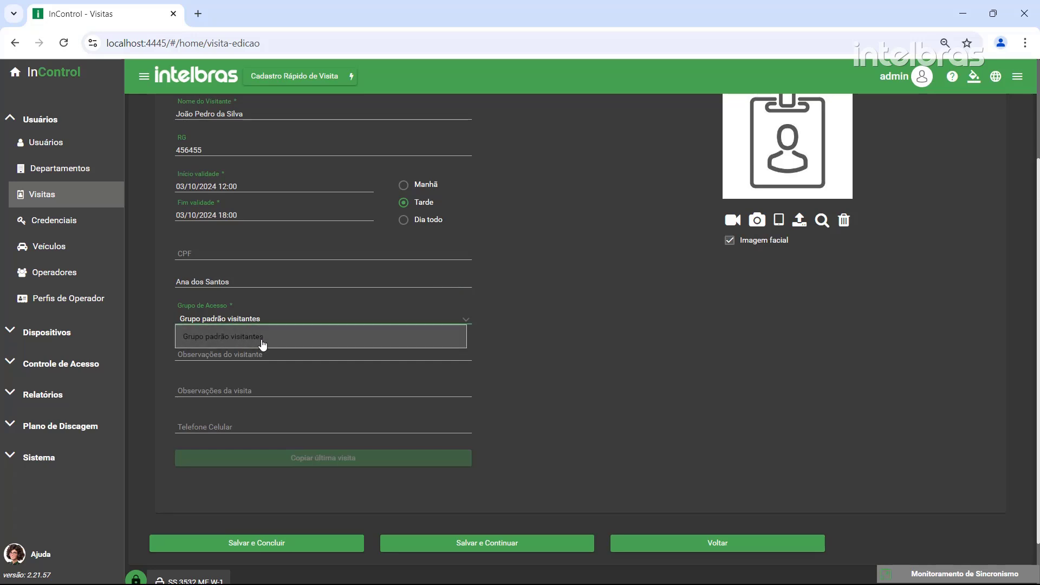
left_click(262, 341)
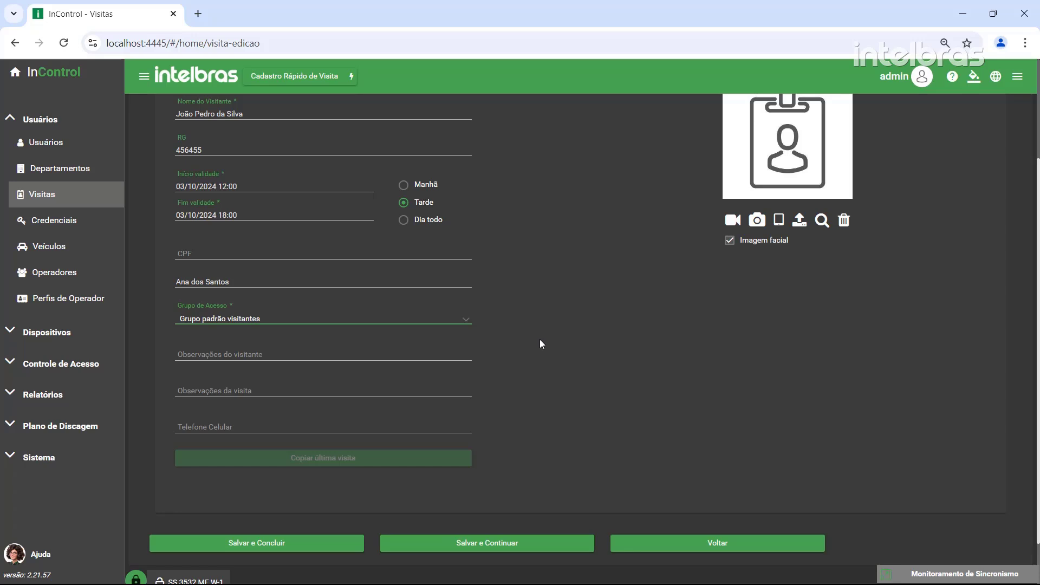
key("Tab")
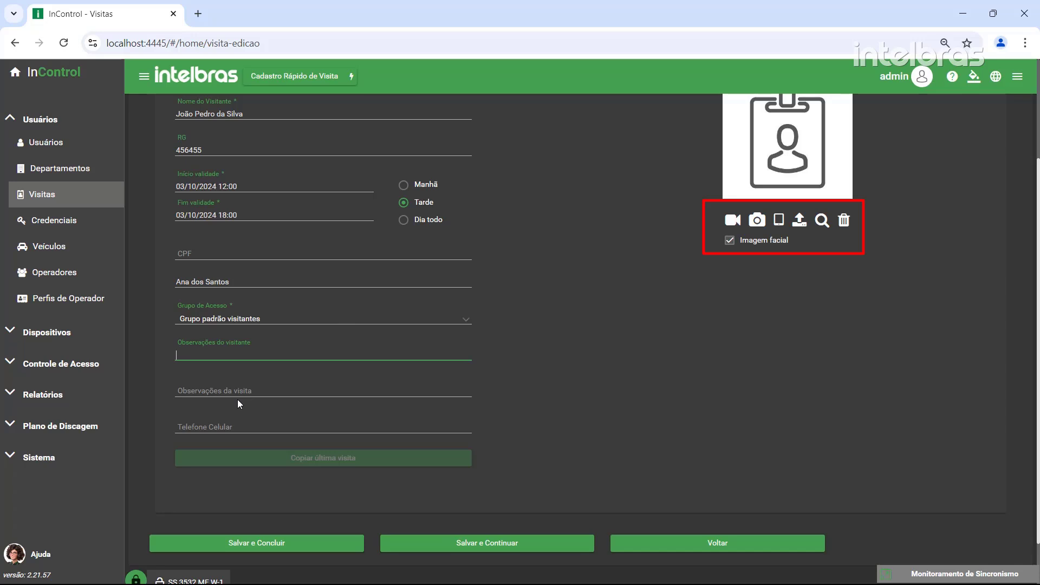
key("Tab")
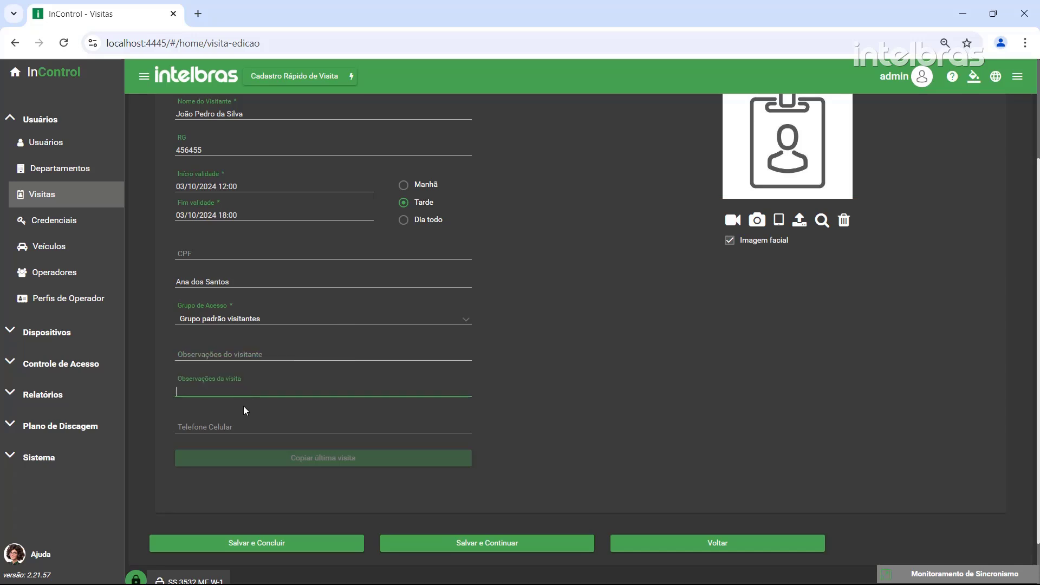
scroll(243, 405, "up", 3)
left_click(282, 144)
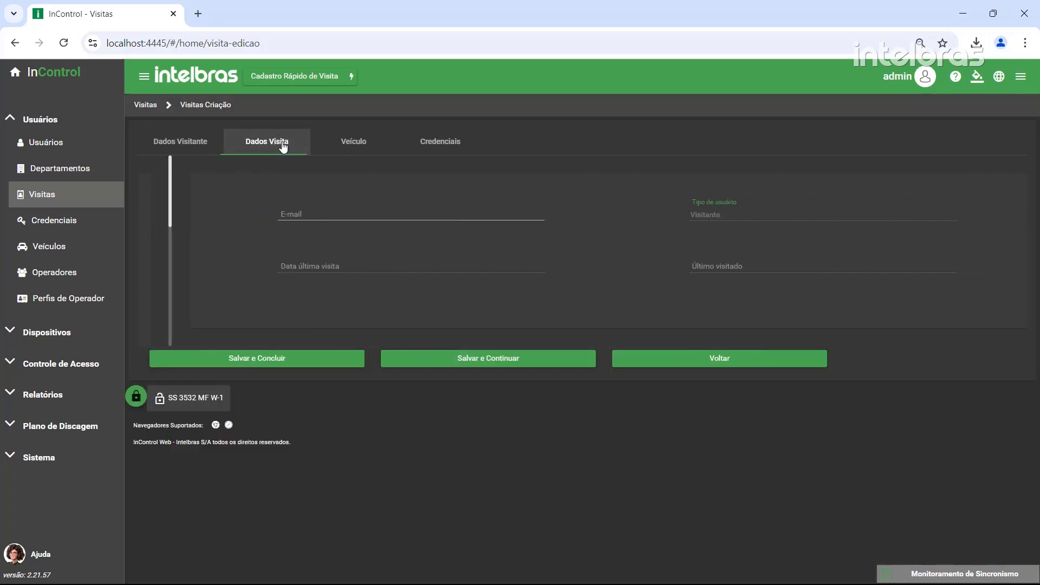
left_click(276, 215)
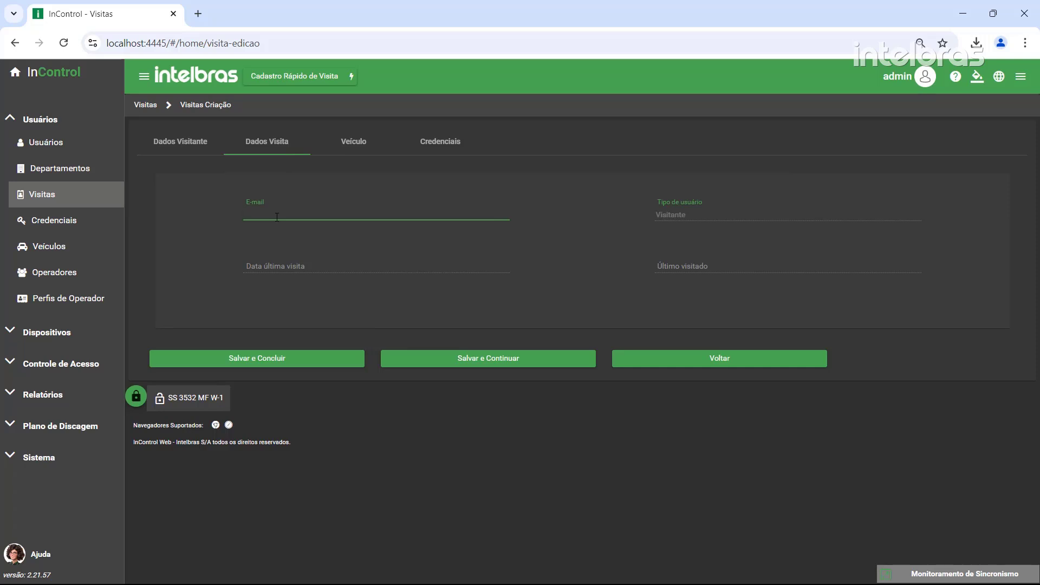
left_click(701, 270)
Open a new vehicle entry, then on Credenciais show and hide available credentials and begin a Nova Credencial
left_click(354, 141)
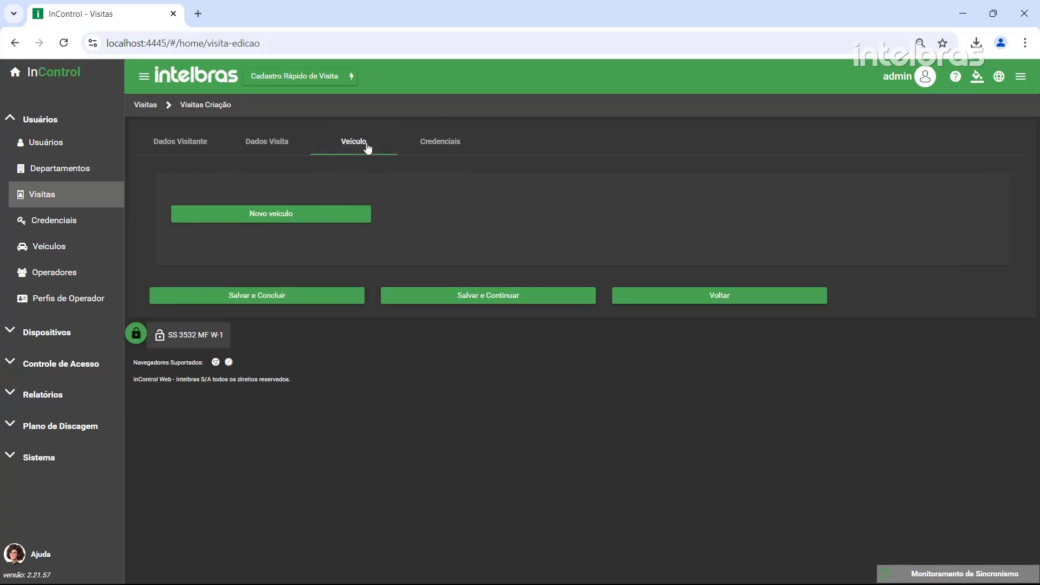
left_click(293, 215)
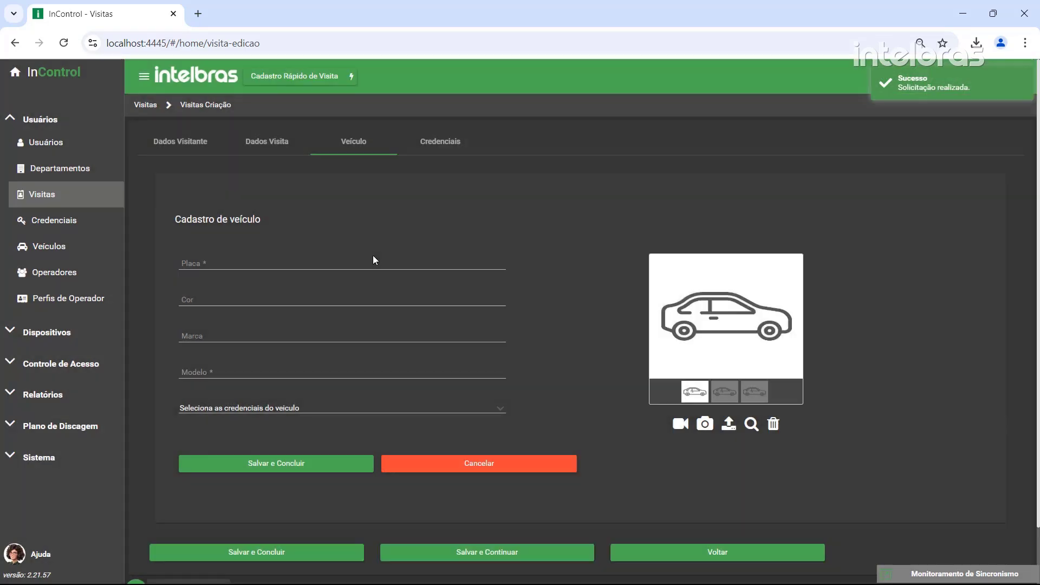
left_click(445, 144)
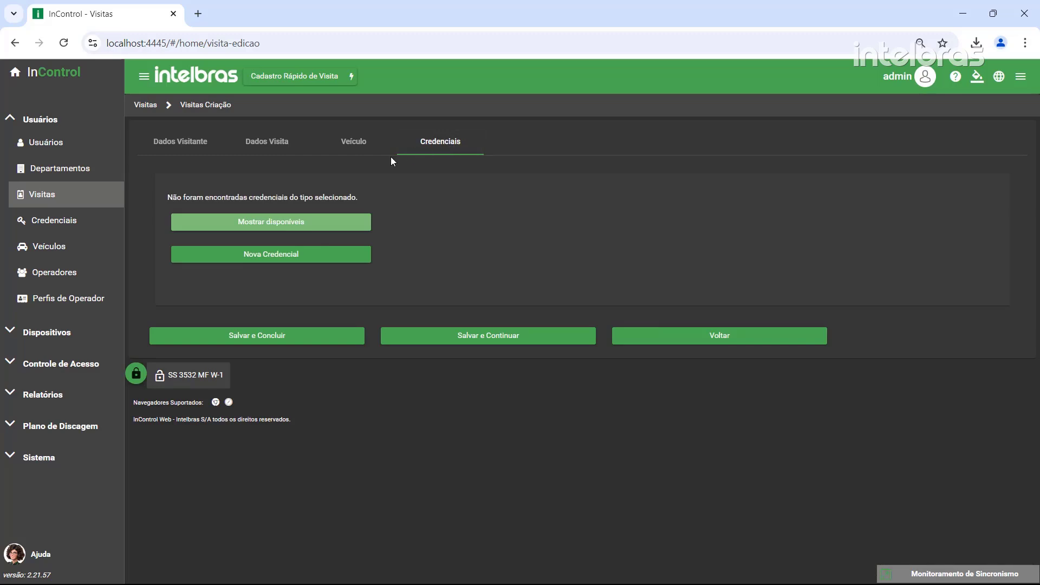
left_click(265, 225)
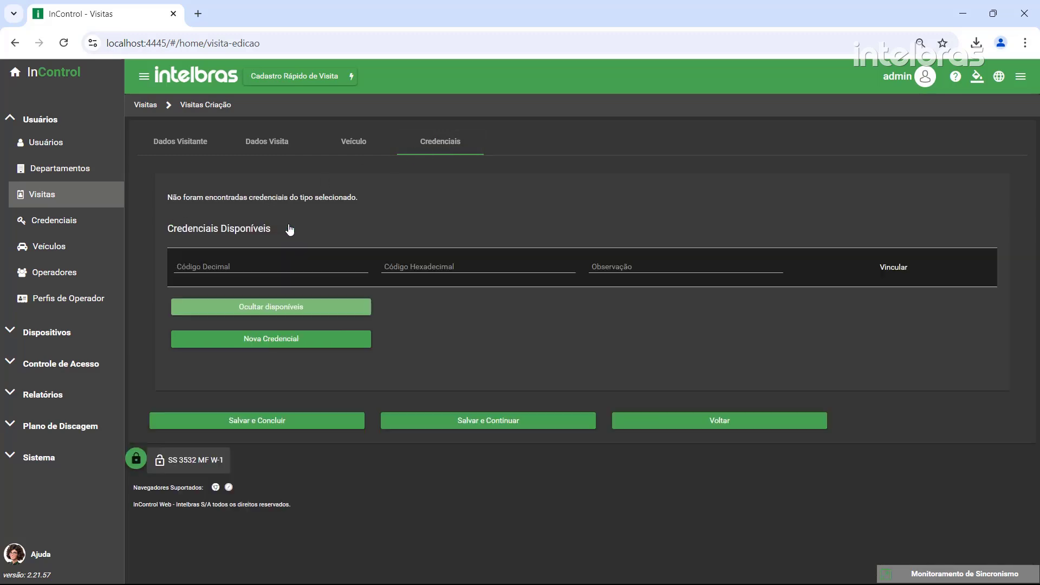
left_click(247, 309)
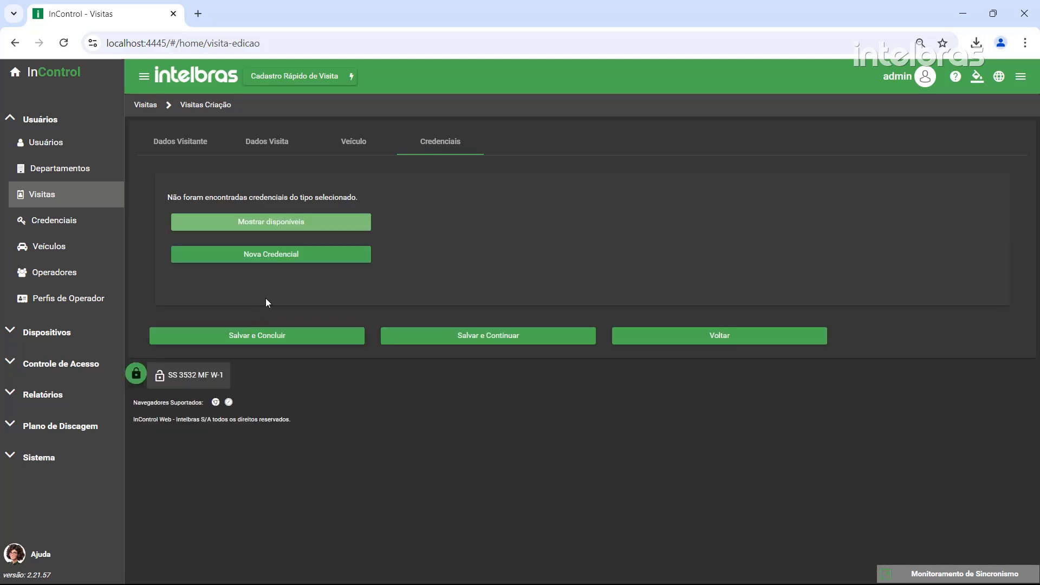
left_click(295, 259)
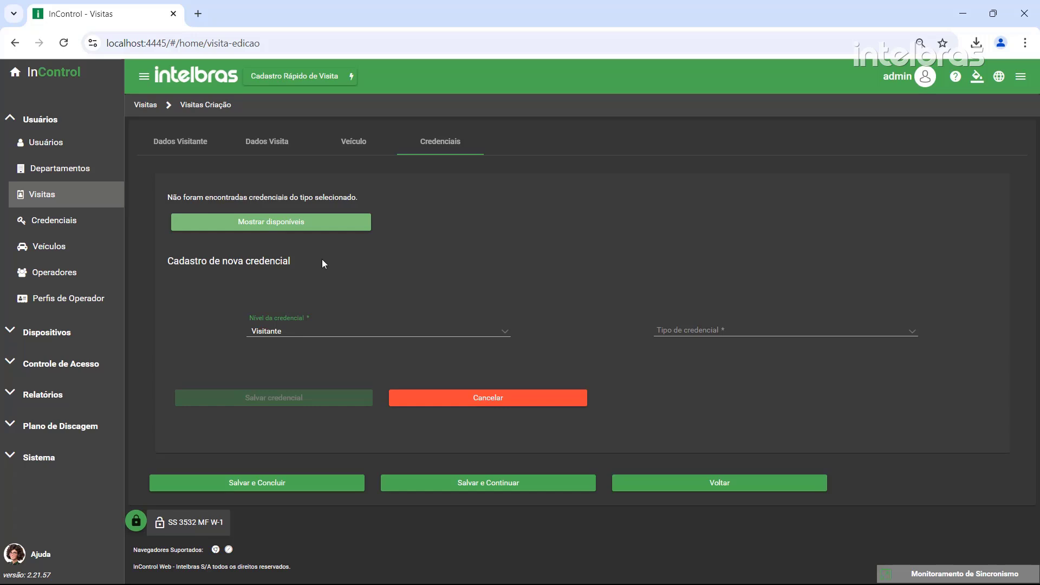
Save a Visitante-level Cartão credential whose code is read via the SS 3532 MF W-1 Leitor Entrada
left_click(302, 330)
left_click(297, 349)
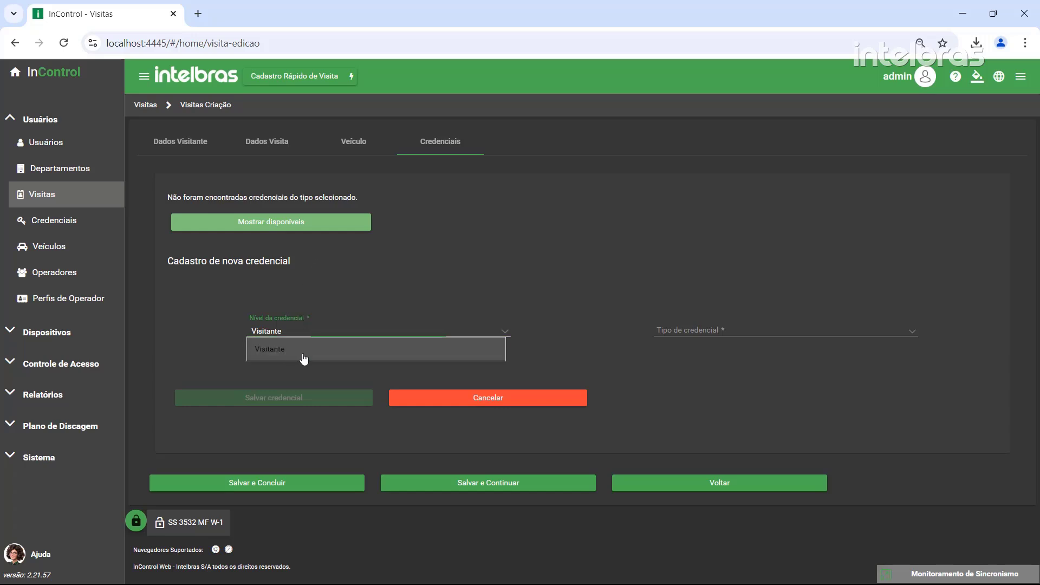
left_click(669, 332)
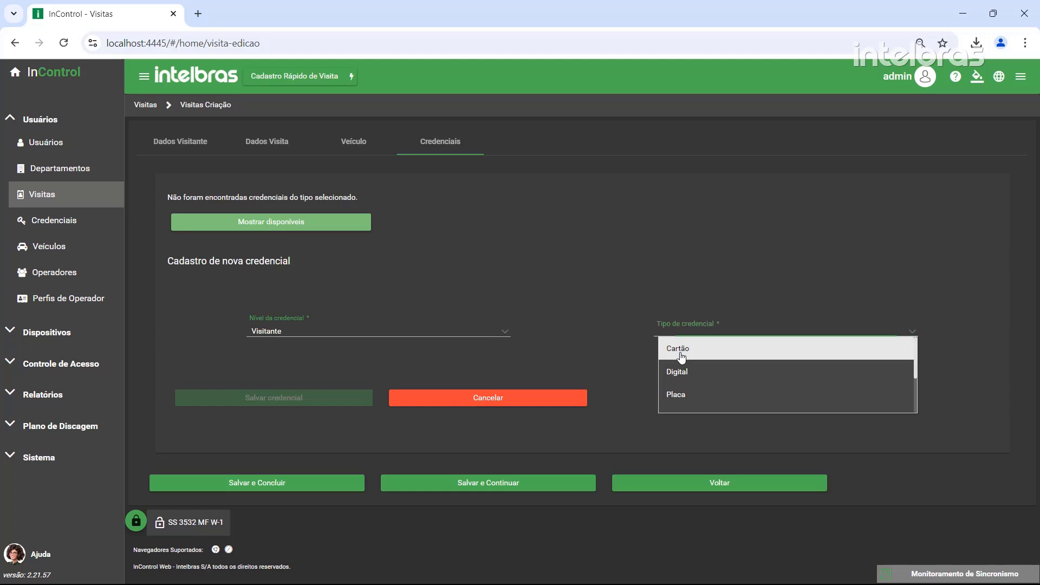
left_click(678, 349)
scroll(713, 281, "down", 3)
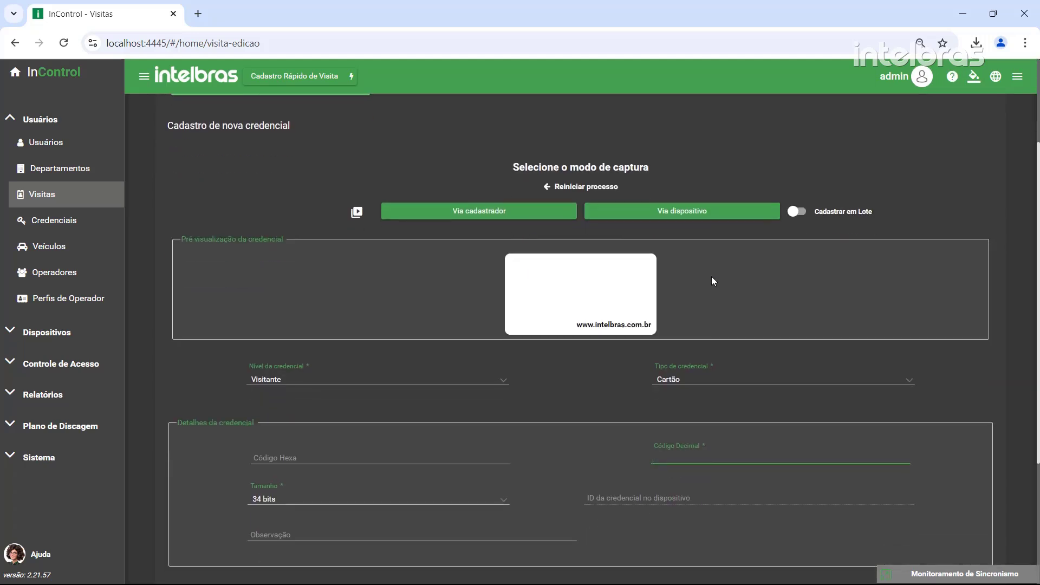
left_click(693, 216)
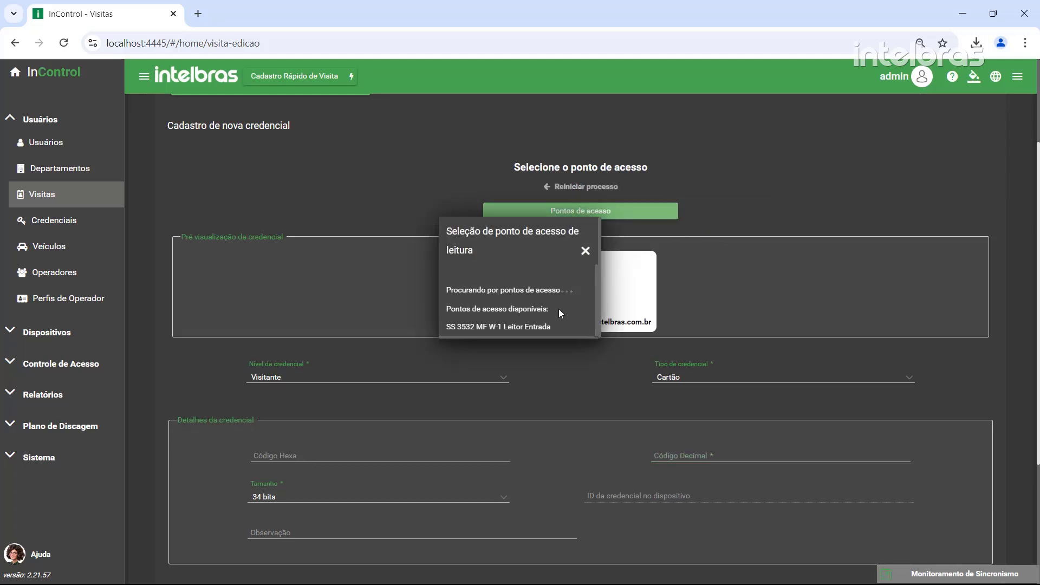
left_click(535, 328)
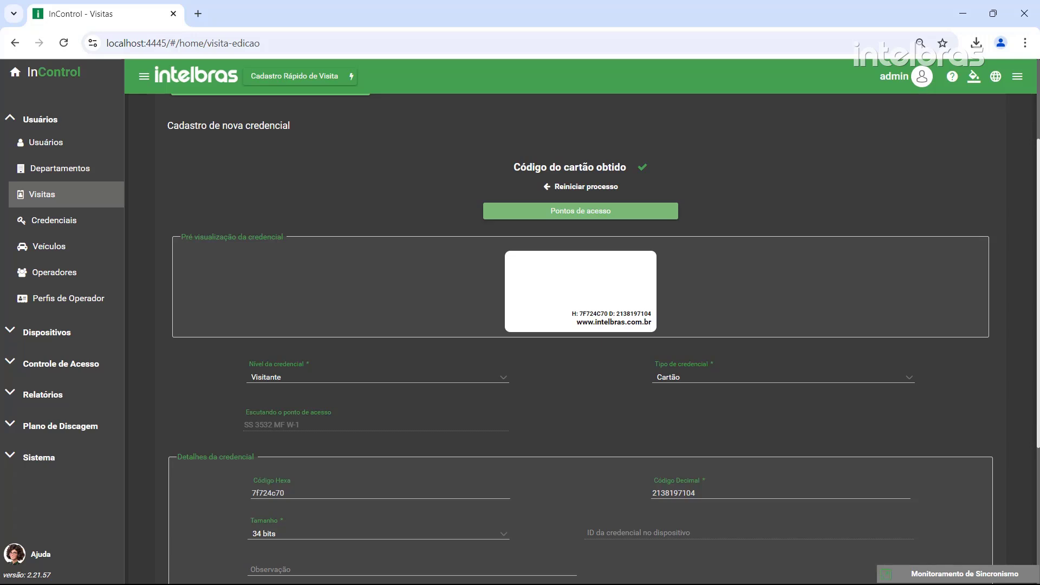
scroll(532, 395, "down", 2)
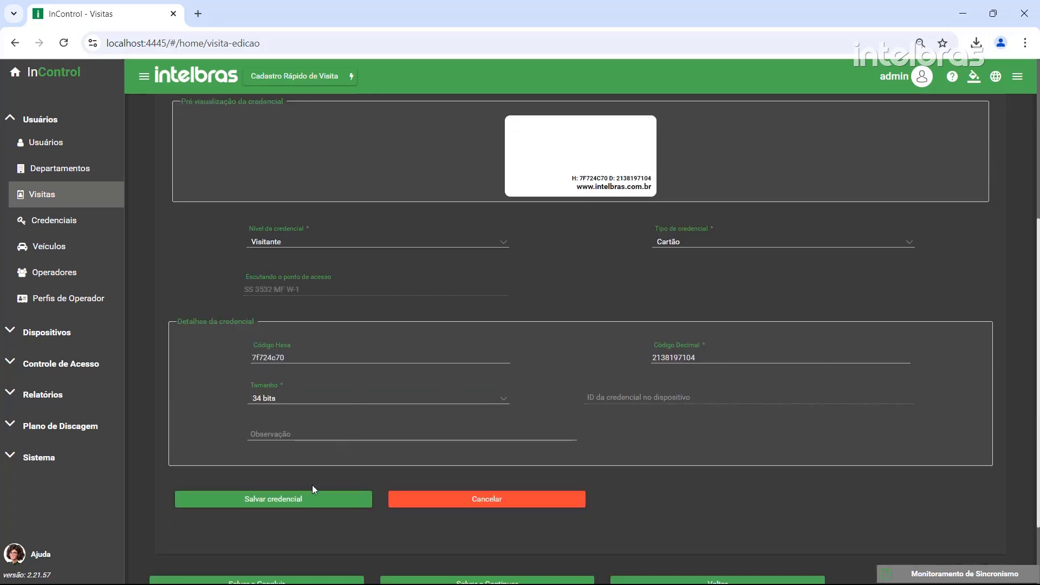
left_click(300, 501)
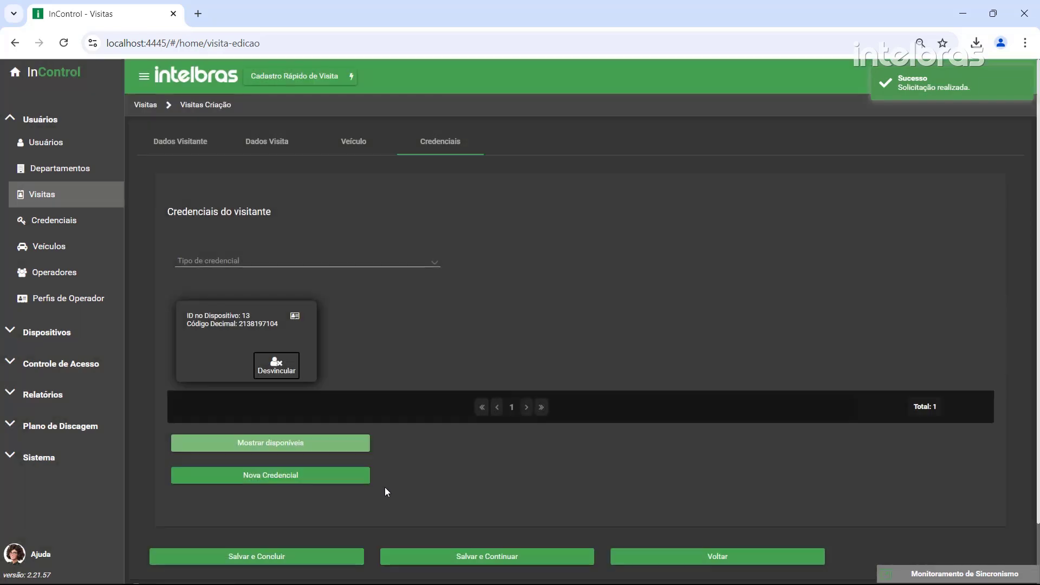
Save the visit with Salvar e Concluir, inspect its Dados Visita and Credenciais tabs, then return to Visitas
left_click(274, 556)
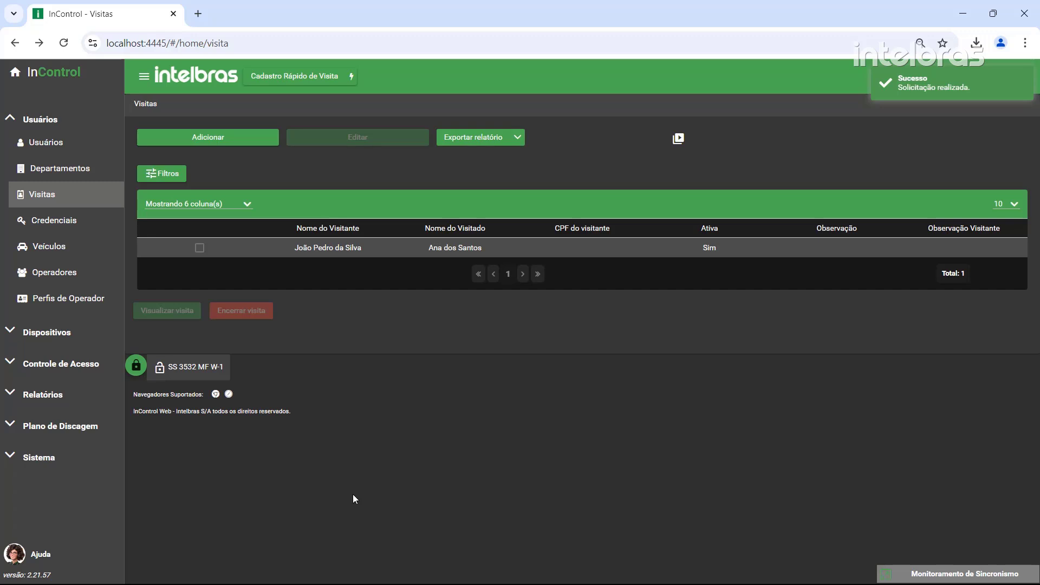
left_click(321, 249)
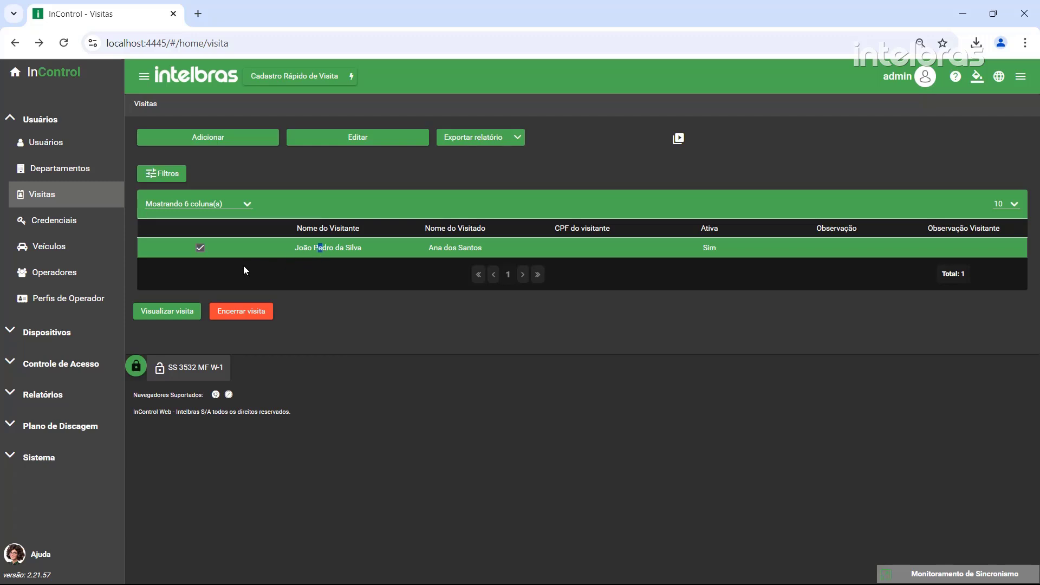
left_click(177, 316)
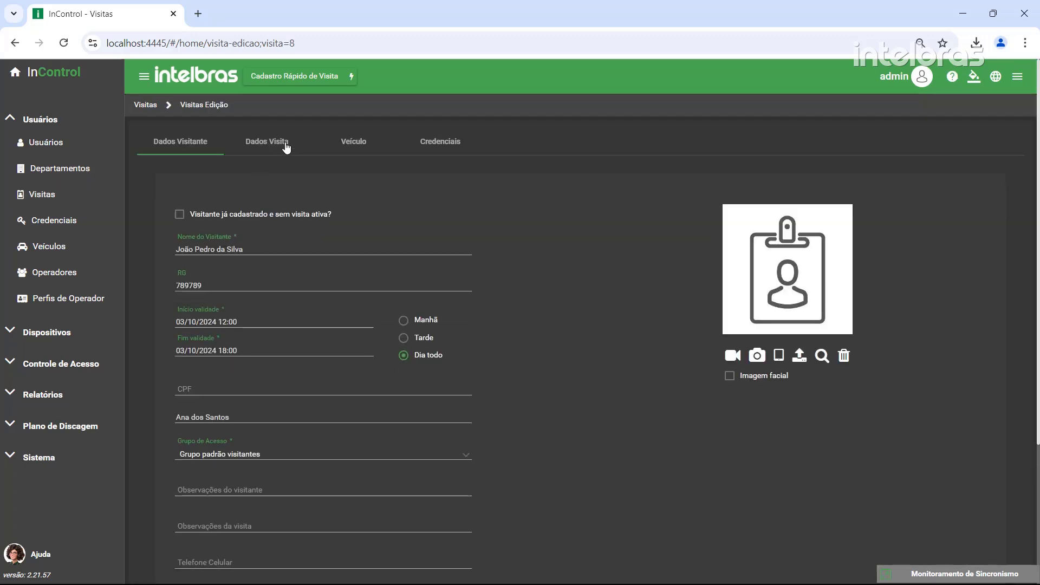
left_click(288, 142)
left_click(439, 143)
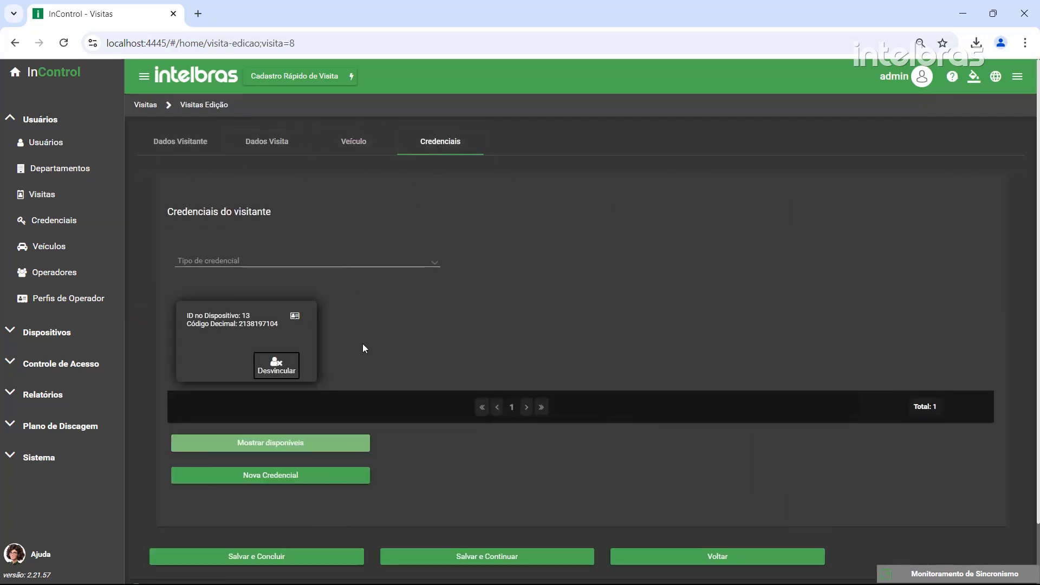
left_click(60, 197)
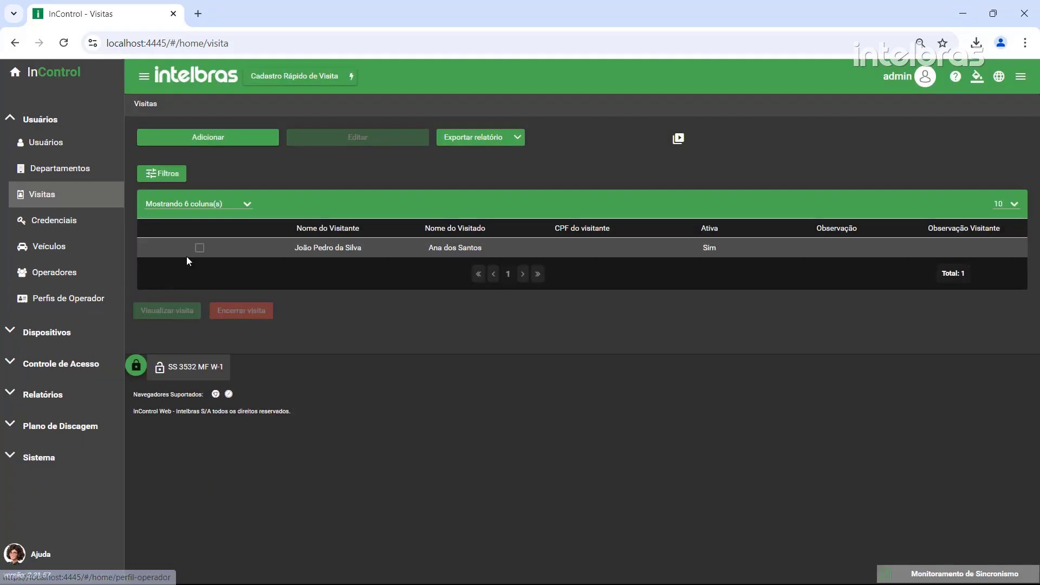
left_click(199, 247)
left_click(264, 315)
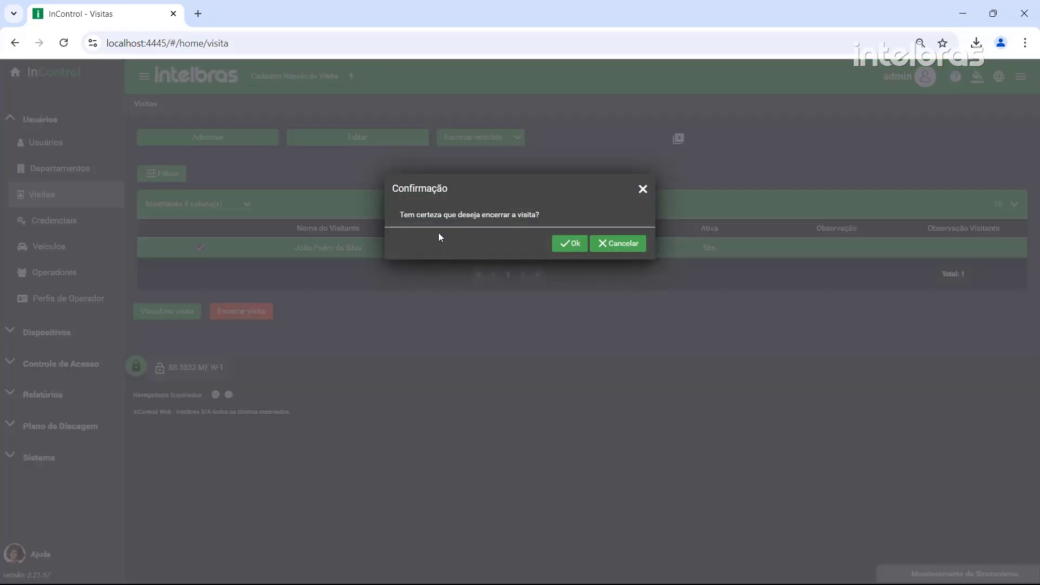
left_click(623, 245)
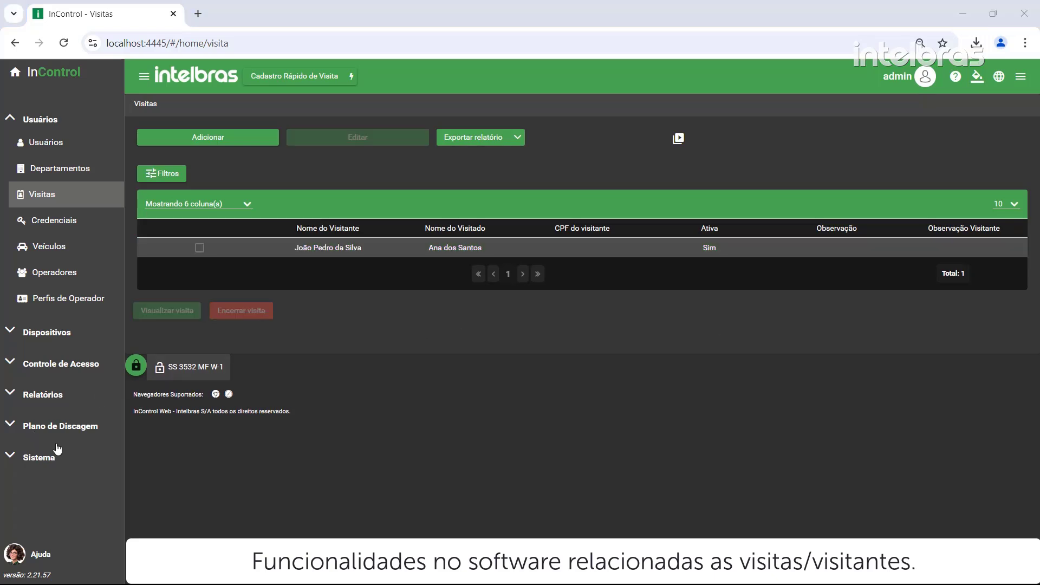
Toggle 'Não mostrar menu de visitantes' in Configurações > Funcionalidades on and back off, then open Monitoramento
left_click(36, 460)
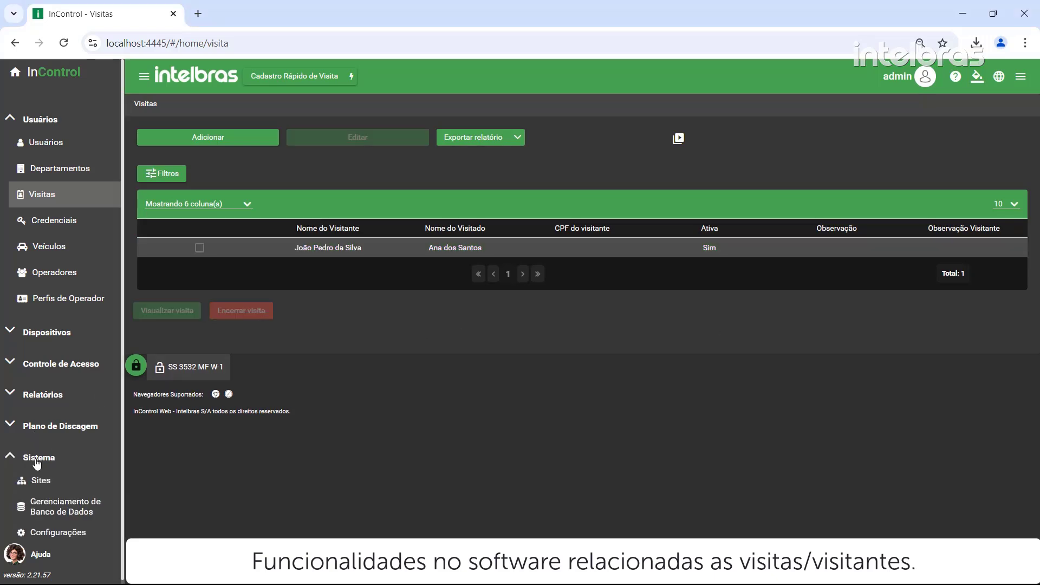
left_click(74, 538)
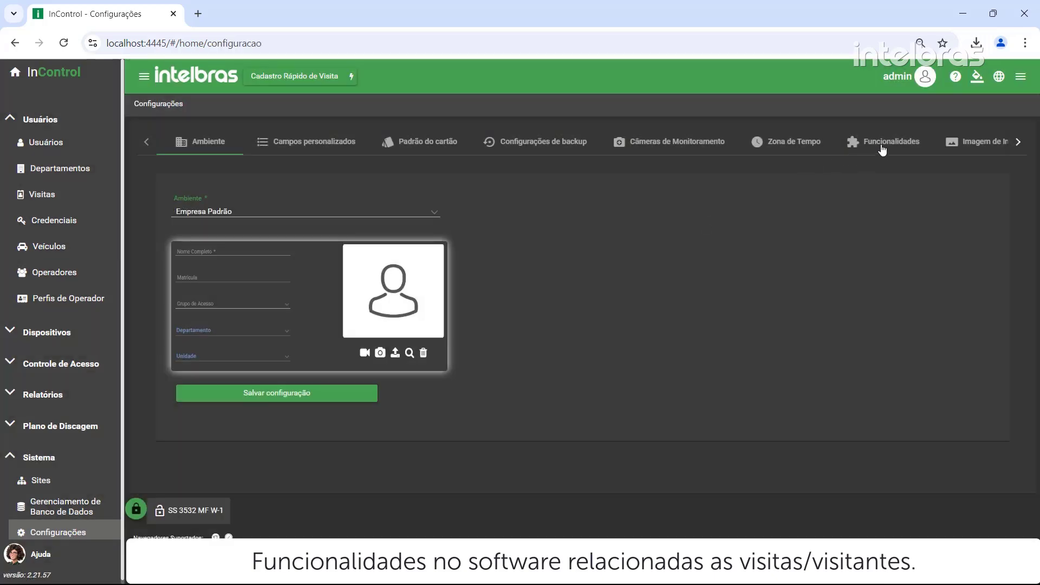
left_click(884, 145)
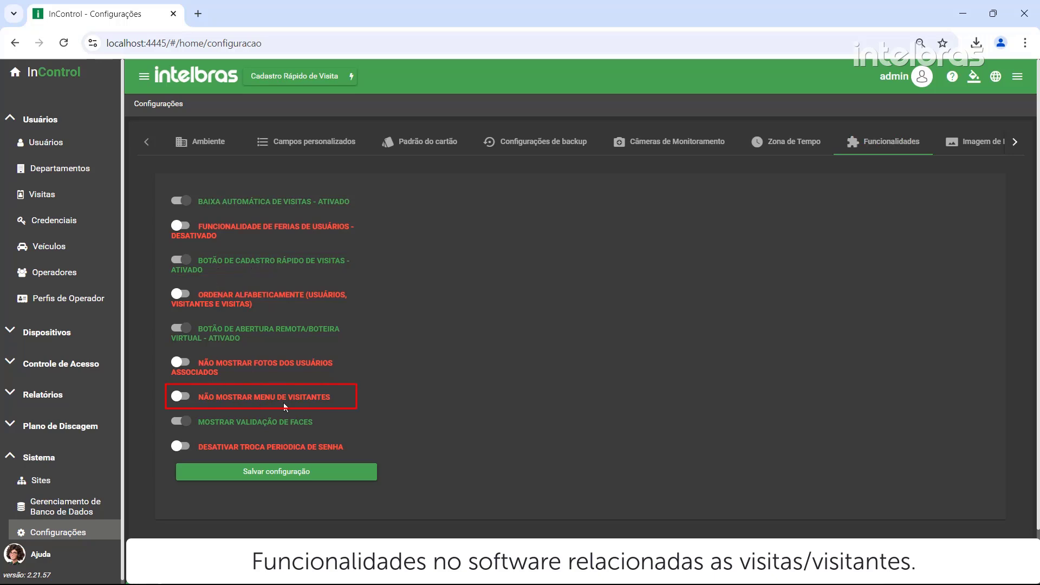
left_click(180, 397)
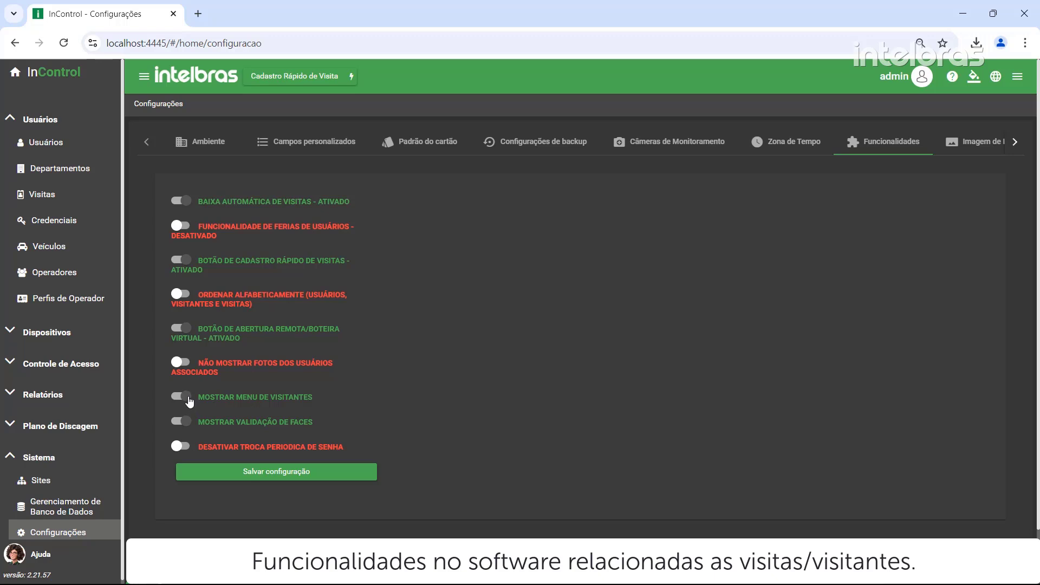
left_click(188, 399)
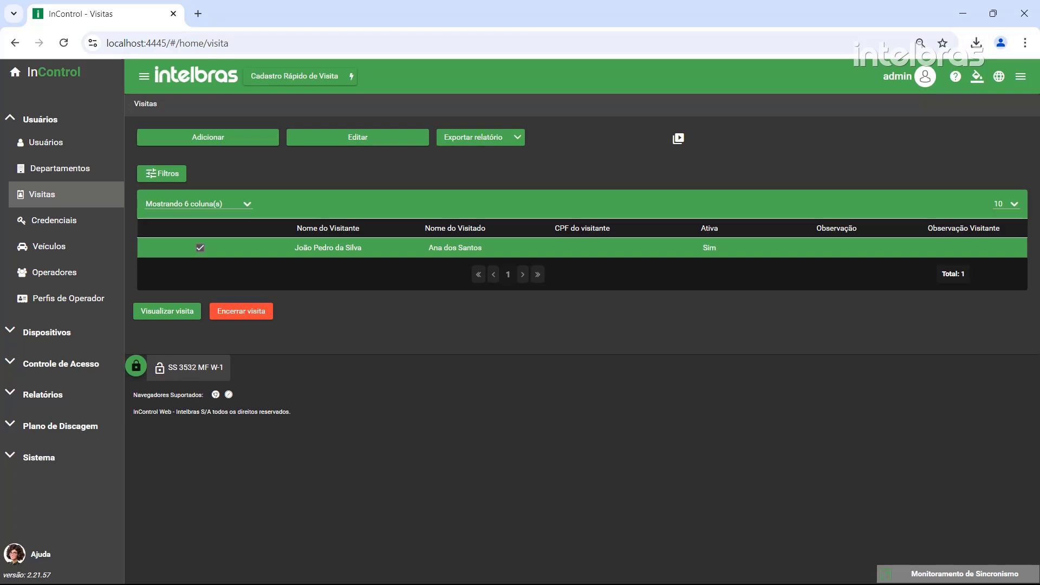
left_click(41, 410)
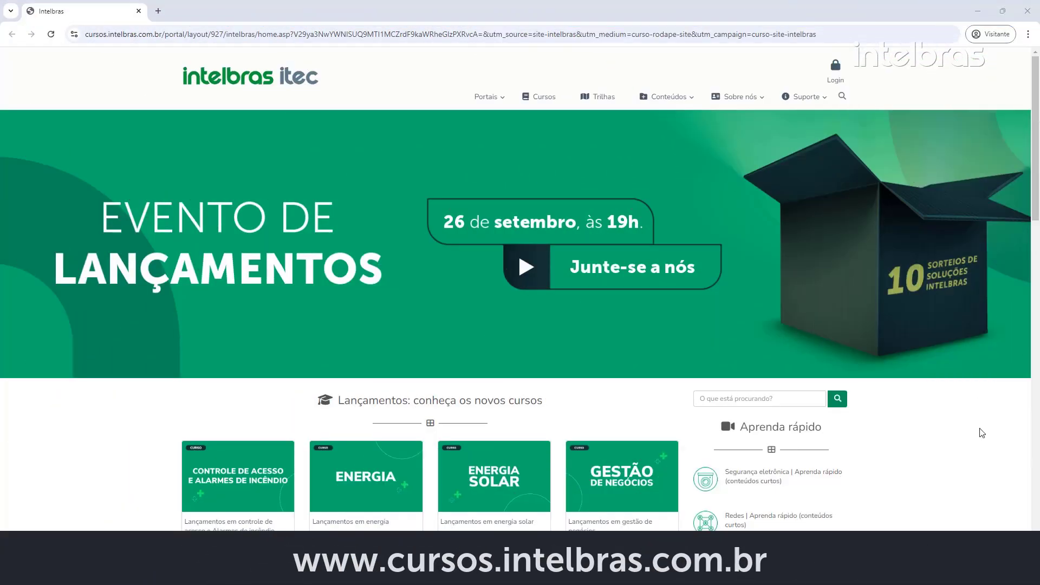
Open Cursos on the Intelbras ITEC site and scroll down through the course cards
left_click(539, 96)
scroll(538, 222, "down", 6)
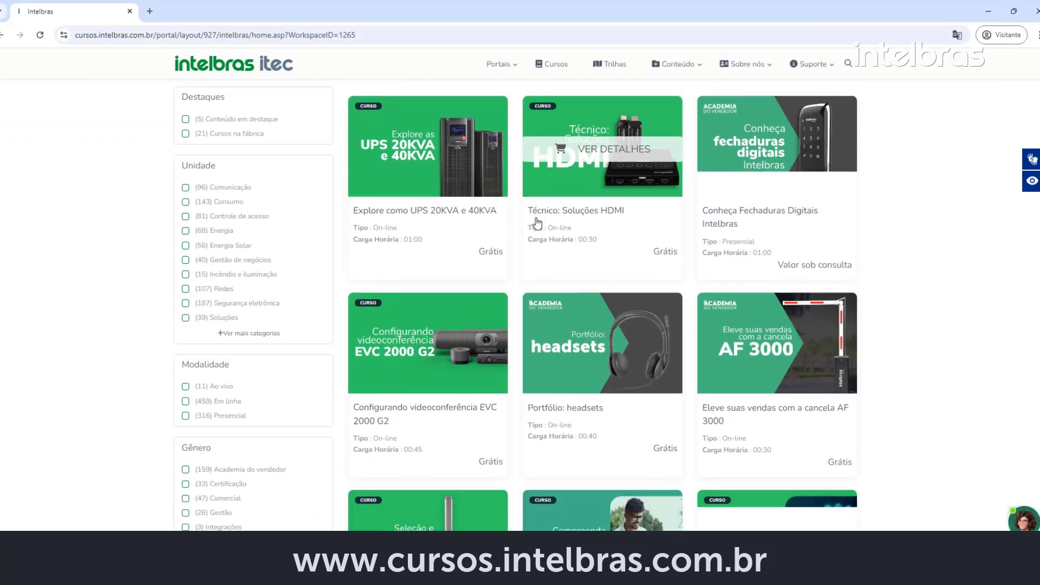
scroll(537, 222, "down", 5)
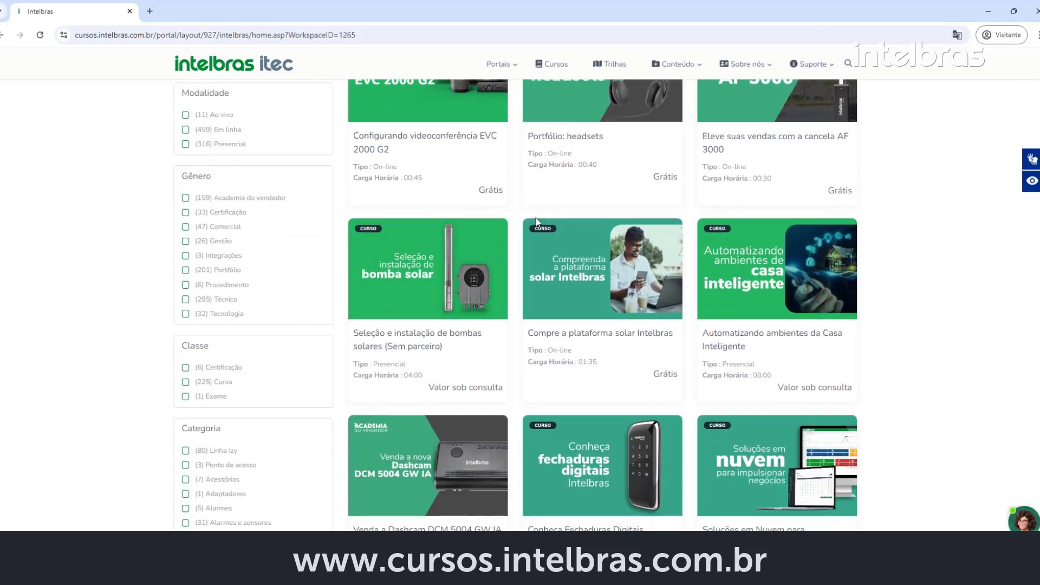
scroll(540, 222, "down", 3)
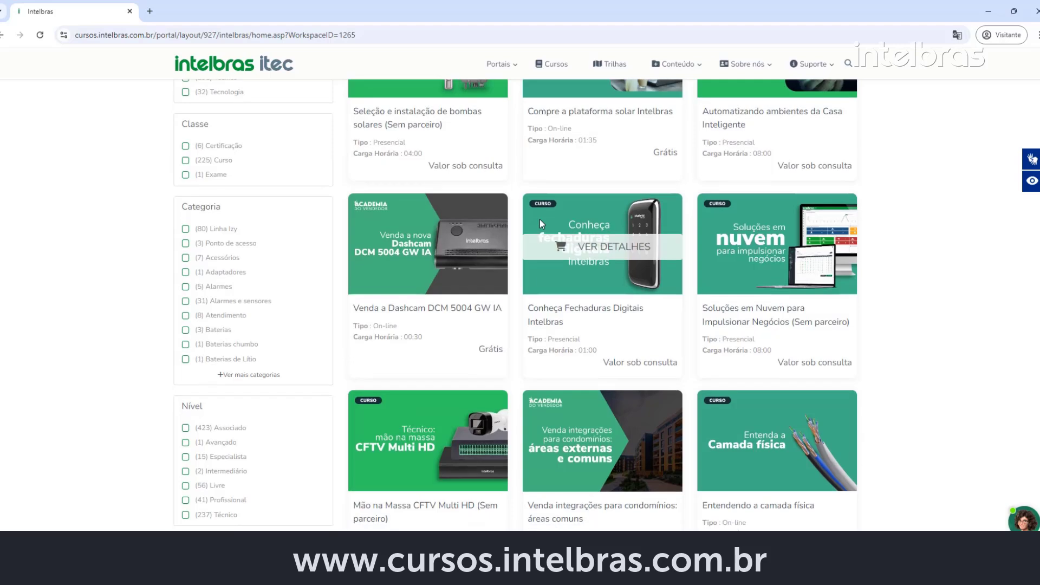
scroll(539, 221, "down", 2)
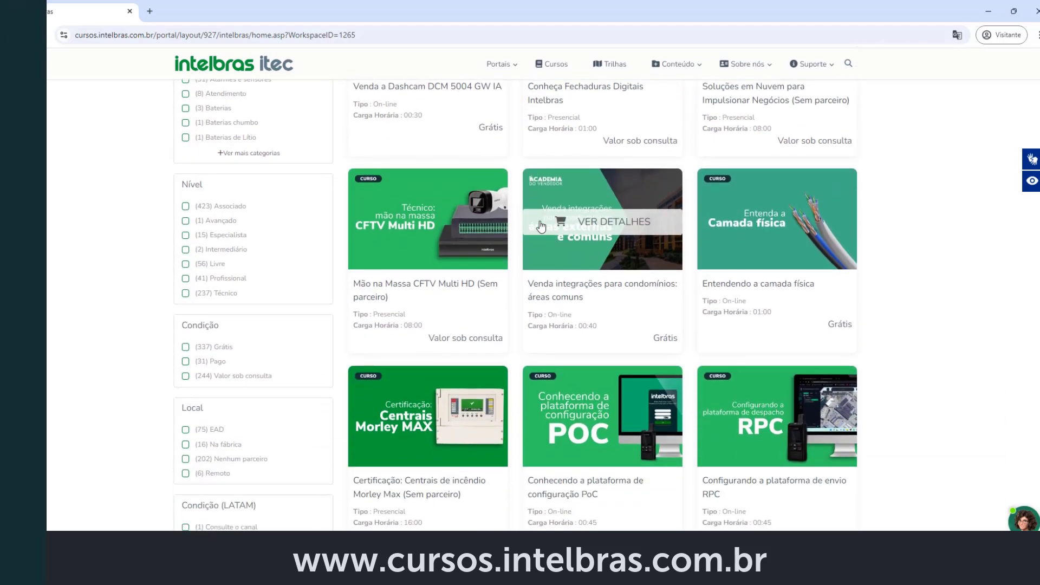